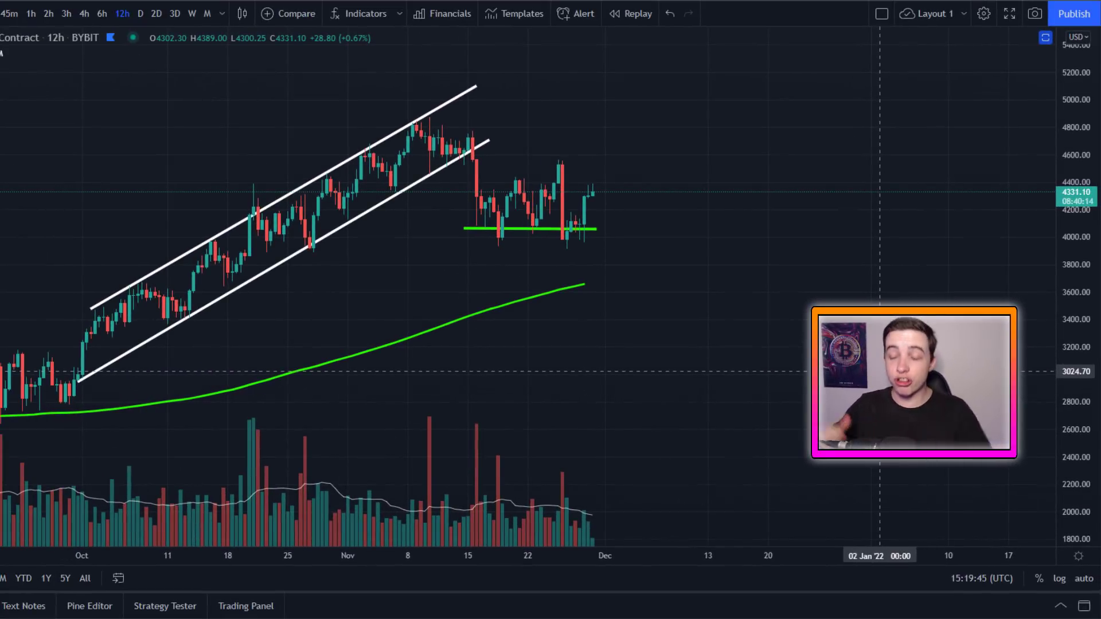
- Highlight the latest candles above the green support line on the 12h chart with temporary green brush circles
{"action": "mouse_move", "coordinate": [568, 212]}
{"action": "left_mouse_down"}
{"action": "mouse_move", "coordinate": [431, 214]}
{"action": "mouse_move", "coordinate": [565, 217]}
{"action": "mouse_move", "coordinate": [591, 189]}
{"action": "mouse_move", "coordinate": [570, 195]}
{"action": "left_mouse_up"}
{"action": "key", "text": "ctrl+z"}
{"action": "key", "text": "ctrl+z"}
{"action": "key", "text": "ctrl+z"}
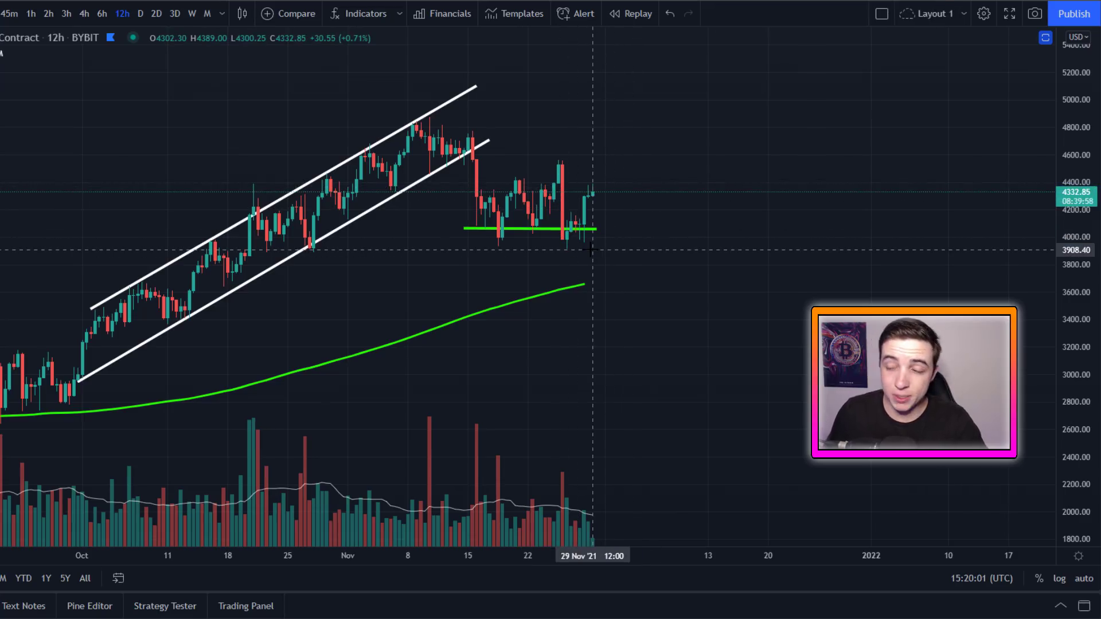
{"action": "mouse_move", "coordinate": [573, 216]}
{"action": "left_mouse_down"}
{"action": "mouse_move", "coordinate": [600, 244]}
{"action": "mouse_move", "coordinate": [548, 229]}
{"action": "mouse_move", "coordinate": [604, 228]}
{"action": "left_mouse_up"}
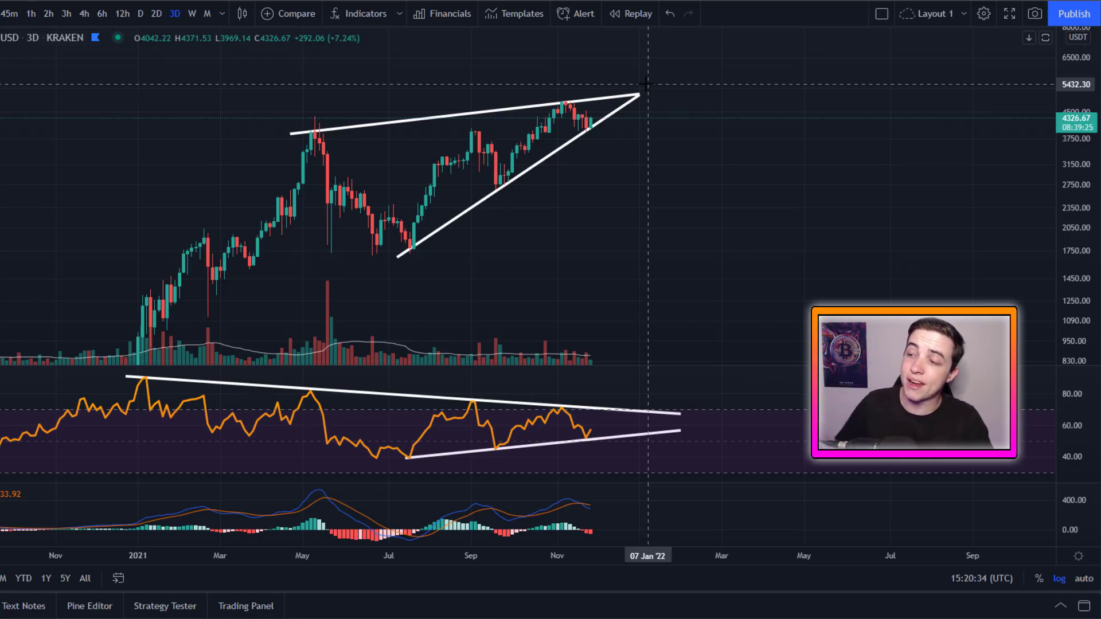
- Mark the latest price action with temporary brush strokes on the 3D Kraken, daily dominance and daily Bittrex charts
{"action": "left_click_drag", "start_coordinate": [505, 86], "coordinate": [513, 81]}
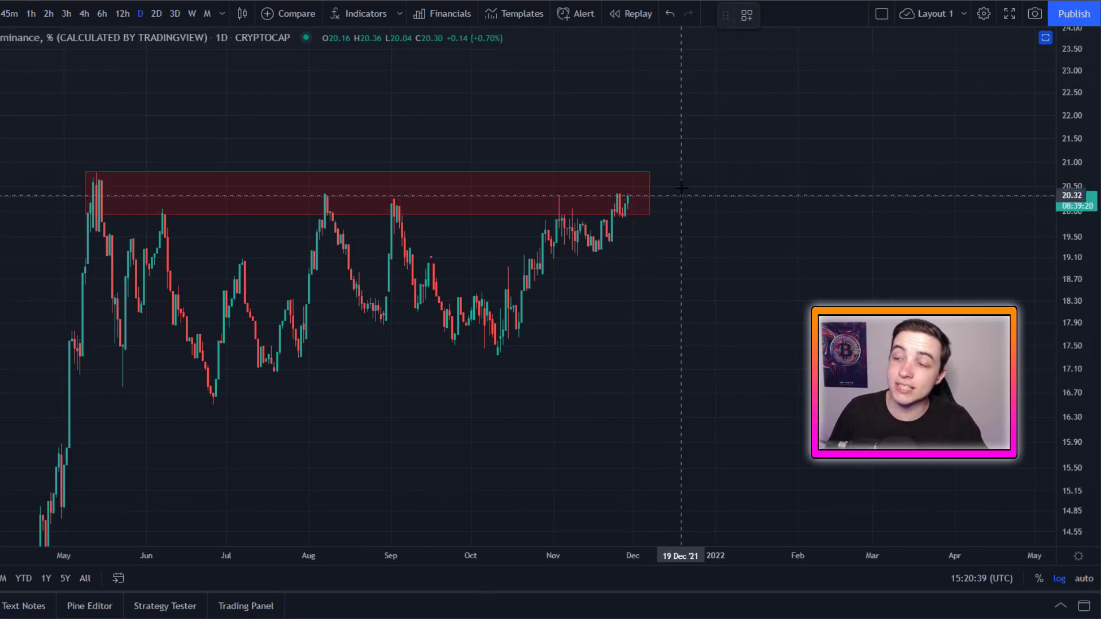
{"action": "mouse_move", "coordinate": [636, 186]}
{"action": "left_mouse_down"}
{"action": "mouse_move", "coordinate": [750, 187]}
{"action": "mouse_move", "coordinate": [637, 195]}
{"action": "left_mouse_up"}
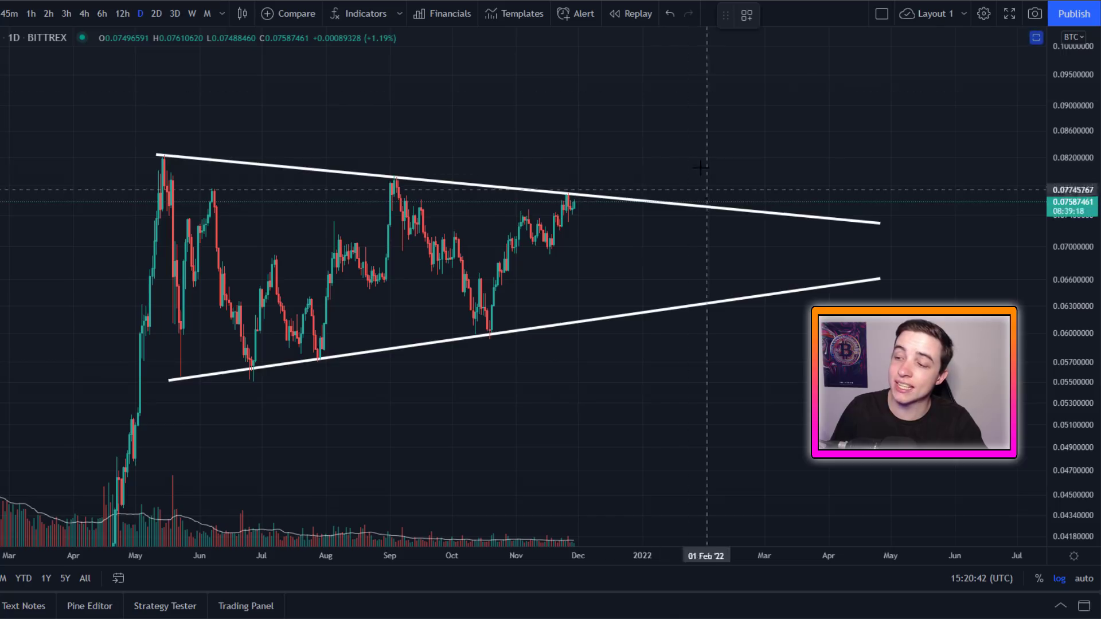
{"action": "left_click_drag", "start_coordinate": [701, 167], "coordinate": [536, 290]}
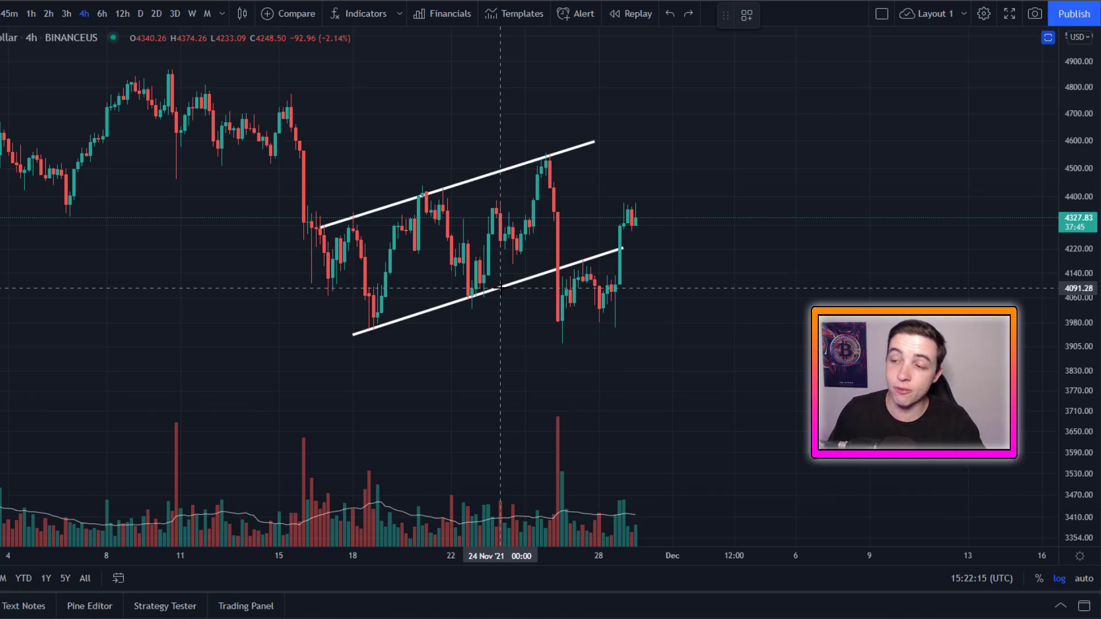
- Mark the late-November candles around the lower channel line on the 4h chart with temporary brush strokes
{"action": "mouse_move", "coordinate": [596, 229]}
{"action": "left_mouse_down"}
{"action": "mouse_move", "coordinate": [369, 320]}
{"action": "mouse_move", "coordinate": [574, 313]}
{"action": "mouse_move", "coordinate": [434, 164]}
{"action": "mouse_move", "coordinate": [625, 304]}
{"action": "mouse_move", "coordinate": [599, 229]}
{"action": "left_mouse_up"}
{"action": "key", "text": "ctrl+z"}
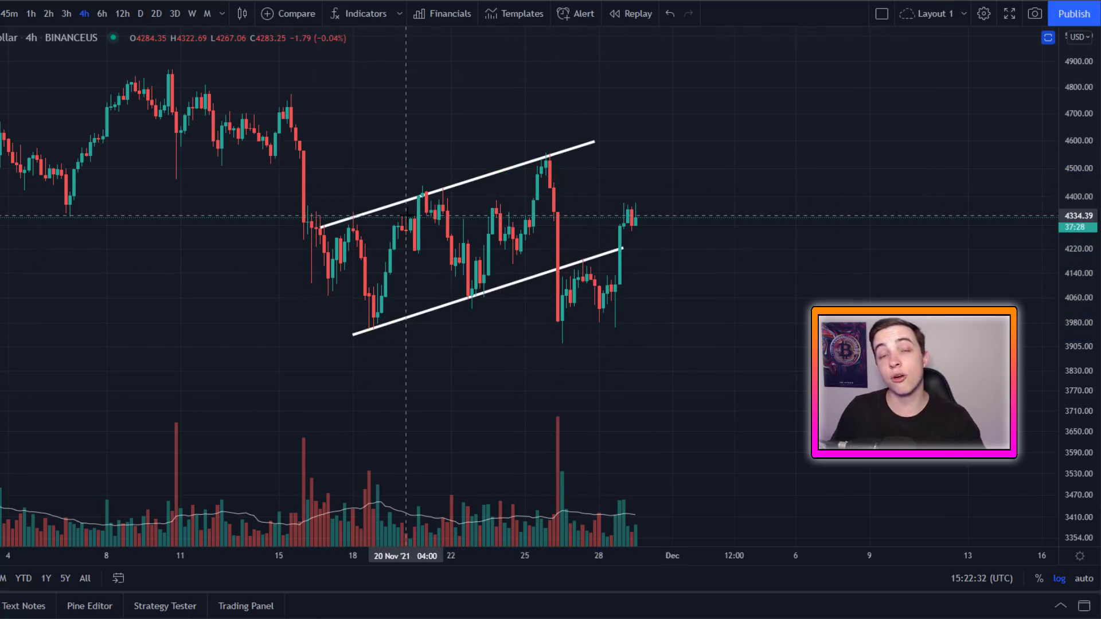
{"action": "mouse_move", "coordinate": [613, 267]}
{"action": "left_mouse_down"}
{"action": "mouse_move", "coordinate": [581, 275]}
{"action": "mouse_move", "coordinate": [618, 270]}
{"action": "left_mouse_up"}
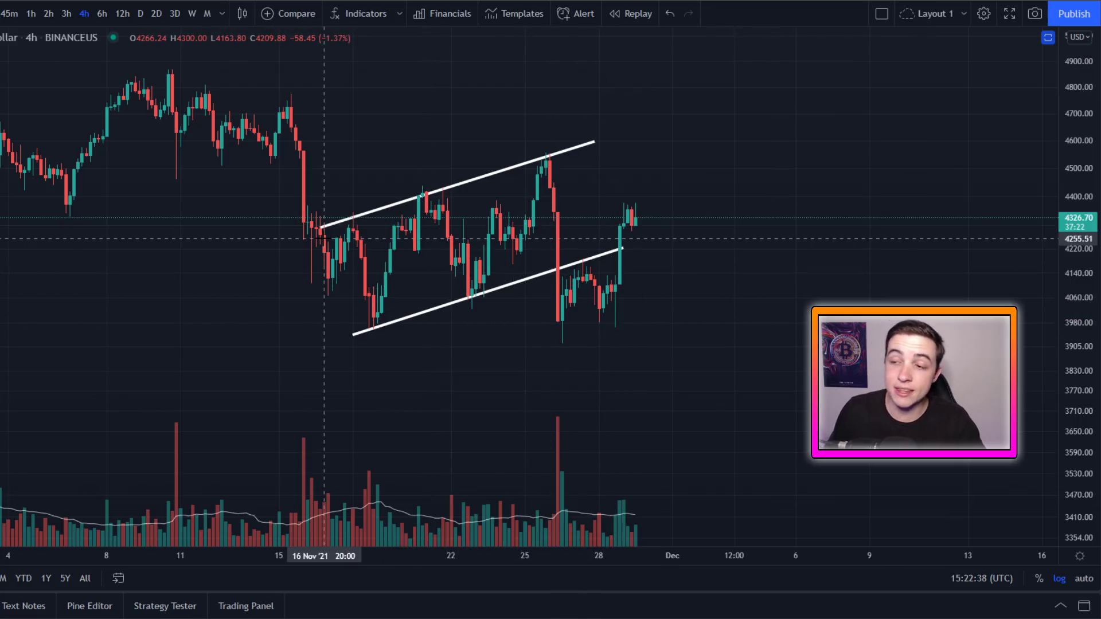
- Trace the price path through the rising 4h channel to its breakdown with the brush, and undo the stroke
{"action": "mouse_move", "coordinate": [324, 238]}
{"action": "left_mouse_down"}
{"action": "mouse_move", "coordinate": [418, 192]}
{"action": "mouse_move", "coordinate": [551, 212]}
{"action": "mouse_move", "coordinate": [566, 298]}
{"action": "left_mouse_up"}
{"action": "key", "text": "ctrl+z"}
{"action": "key", "text": "ctrl+z"}
- Circle the 27 November retest of the lower channel line with the green brush, and undo the circles
{"action": "mouse_move", "coordinate": [597, 251]}
{"action": "left_mouse_down"}
{"action": "mouse_move", "coordinate": [571, 273]}
{"action": "mouse_move", "coordinate": [590, 253]}
{"action": "left_mouse_up"}
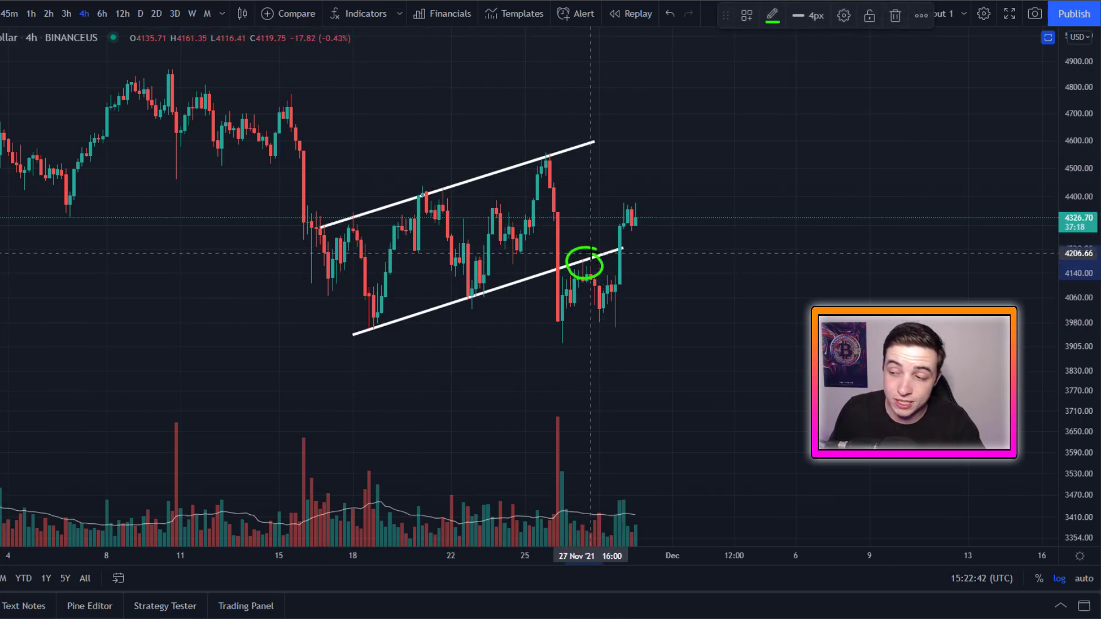
{"action": "key", "text": "ctrl+z"}
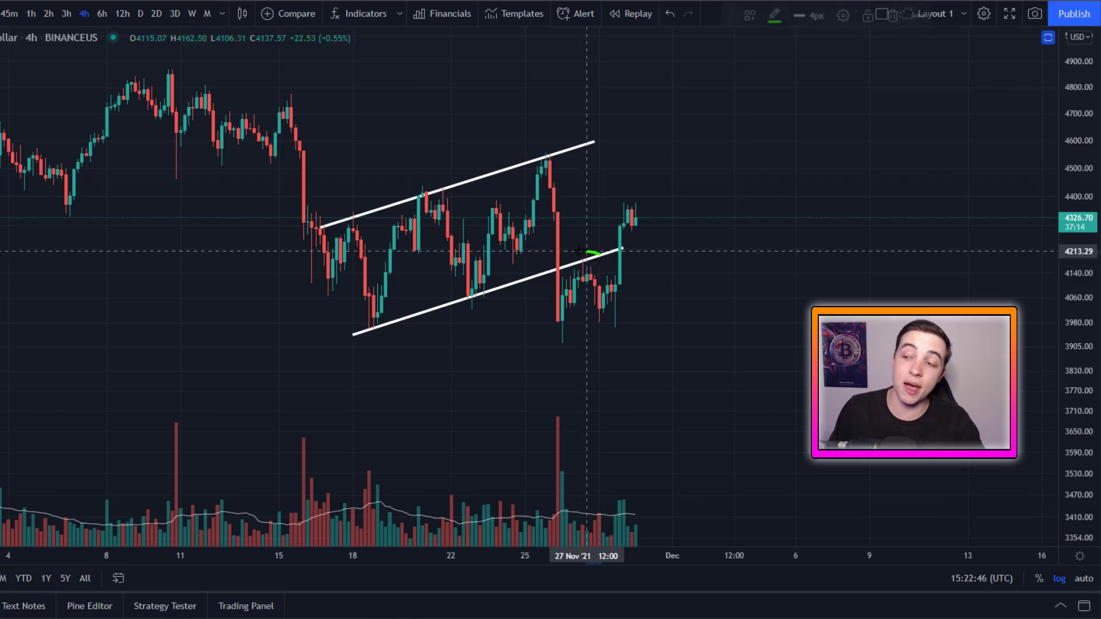
{"action": "left_click_drag", "start_coordinate": [596, 252], "coordinate": [583, 255]}
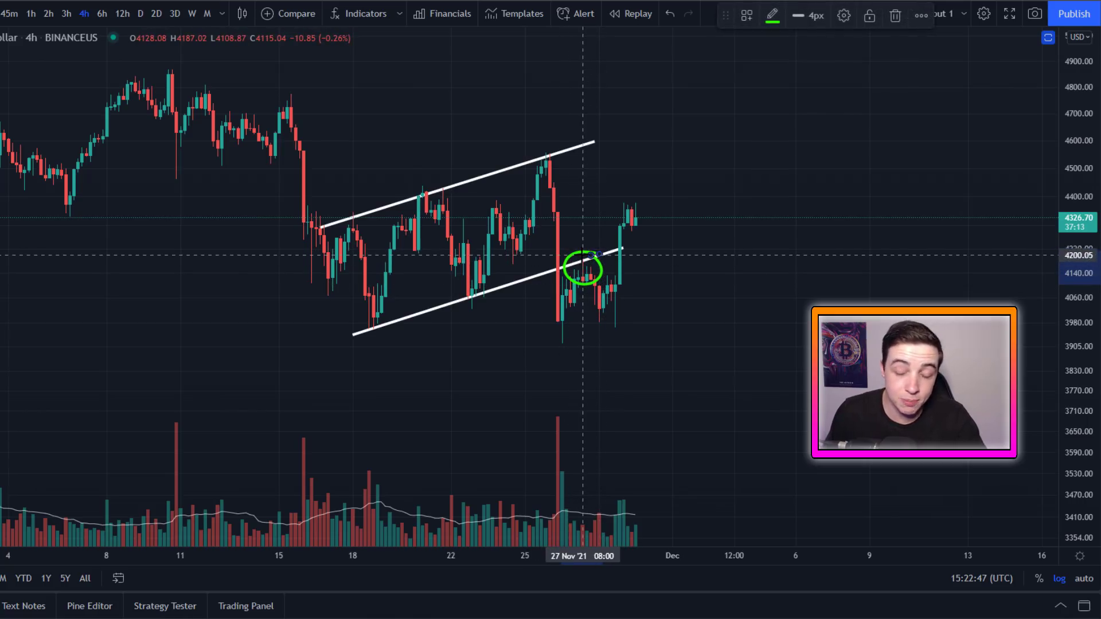
{"action": "key", "text": "ctrl+z"}
- Sketch a possible drop below the latest 4h candles and circle where price recrosses the lower channel line
{"action": "mouse_move", "coordinate": [630, 271]}
{"action": "left_mouse_down"}
{"action": "mouse_move", "coordinate": [610, 253]}
{"action": "mouse_move", "coordinate": [580, 346]}
{"action": "mouse_move", "coordinate": [626, 268]}
{"action": "left_mouse_up"}
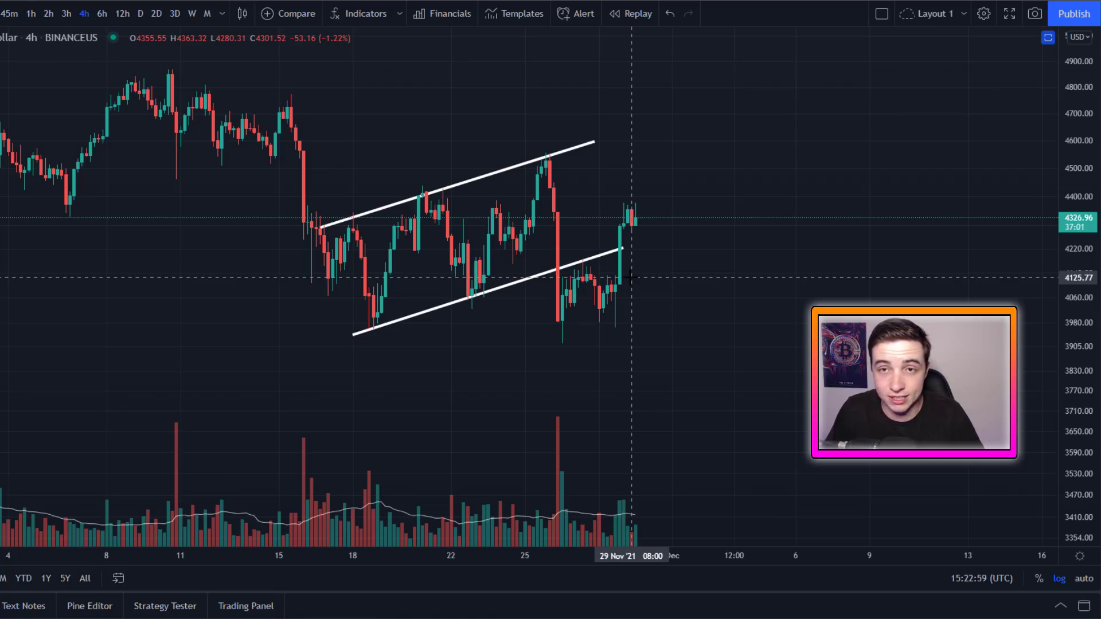
{"action": "left_click_drag", "start_coordinate": [645, 280], "coordinate": [717, 412]}
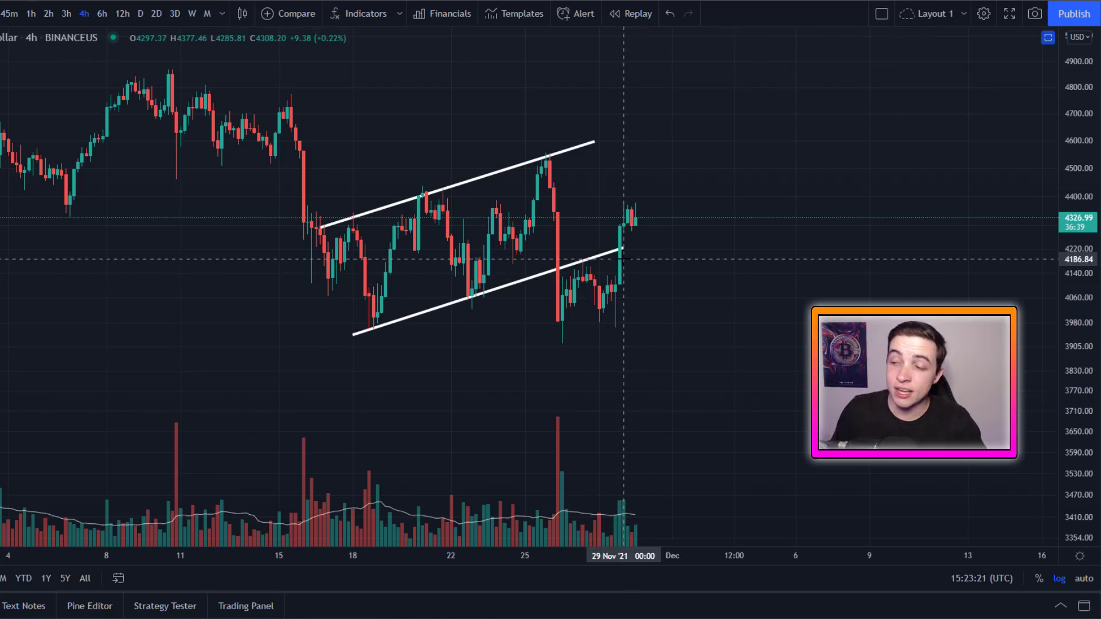
{"action": "mouse_move", "coordinate": [641, 251]}
{"action": "left_mouse_down"}
{"action": "mouse_move", "coordinate": [590, 240]}
{"action": "mouse_move", "coordinate": [585, 262]}
{"action": "mouse_move", "coordinate": [616, 236]}
{"action": "left_mouse_up"}
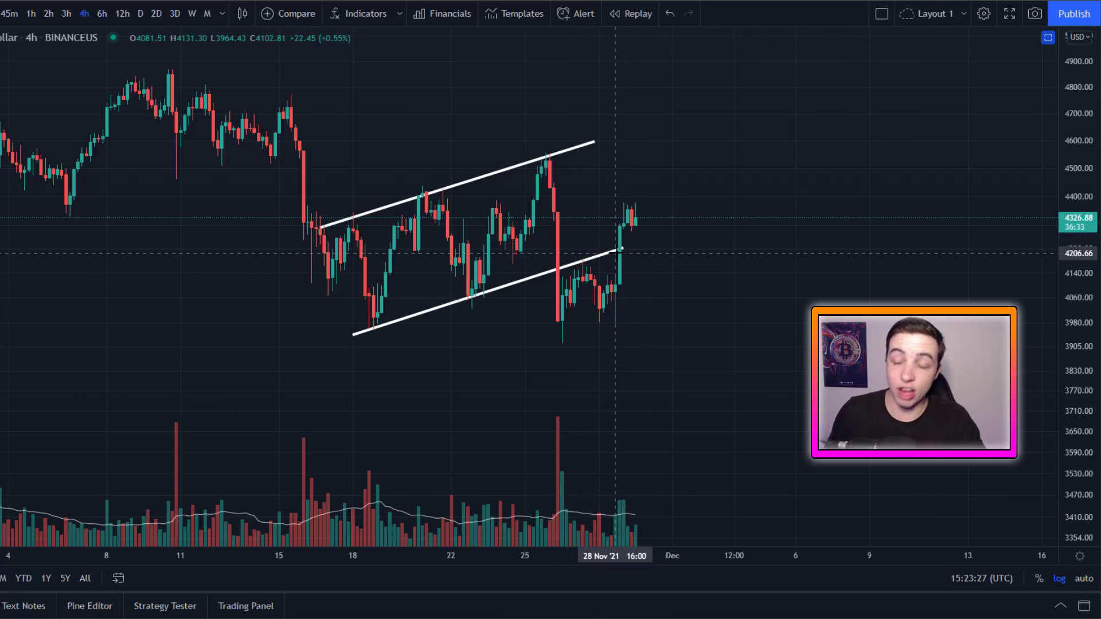
{"action": "mouse_move", "coordinate": [584, 259]}
{"action": "left_mouse_down"}
{"action": "mouse_move", "coordinate": [644, 260]}
{"action": "mouse_move", "coordinate": [568, 258]}
{"action": "mouse_move", "coordinate": [608, 256]}
{"action": "left_mouse_up"}
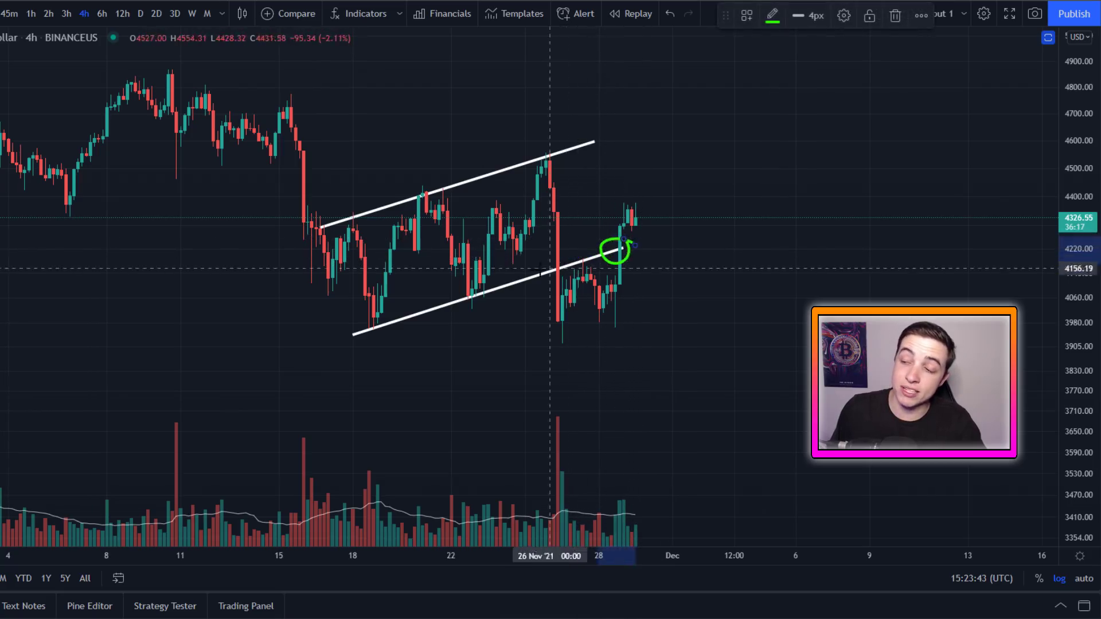
- Circle the group of candles below the lower channel line on the 4h chart, and delete the brush strokes
{"action": "left_click_drag", "start_coordinate": [527, 258], "coordinate": [640, 332]}
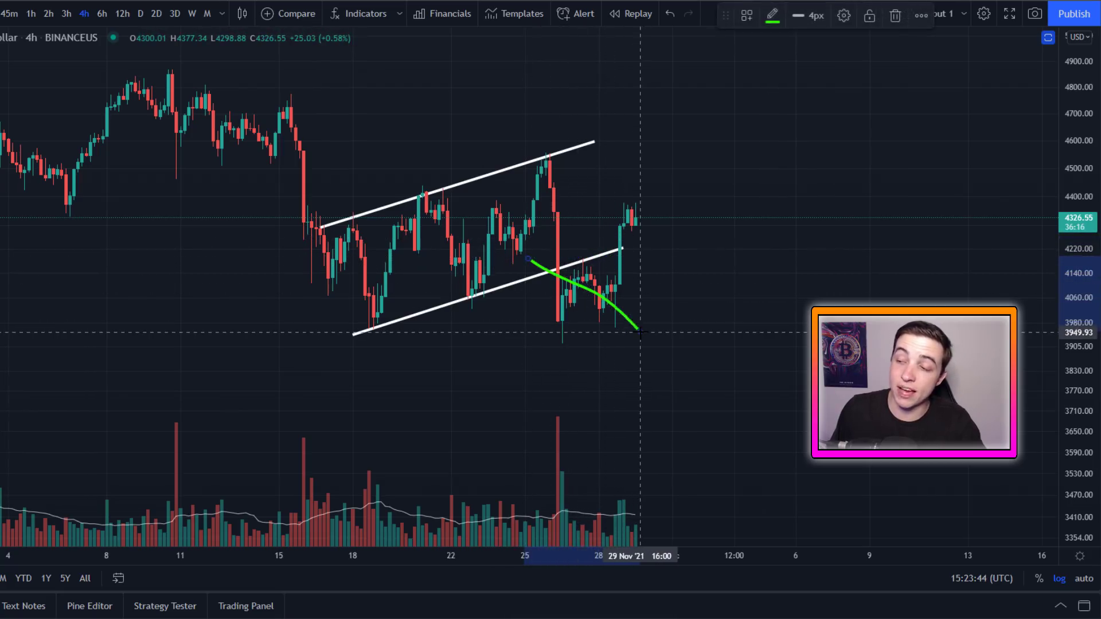
{"action": "key", "text": "Delete"}
{"action": "mouse_move", "coordinate": [645, 270]}
{"action": "left_mouse_down"}
{"action": "mouse_move", "coordinate": [622, 258]}
{"action": "mouse_move", "coordinate": [529, 296]}
{"action": "mouse_move", "coordinate": [645, 268]}
{"action": "left_mouse_up"}
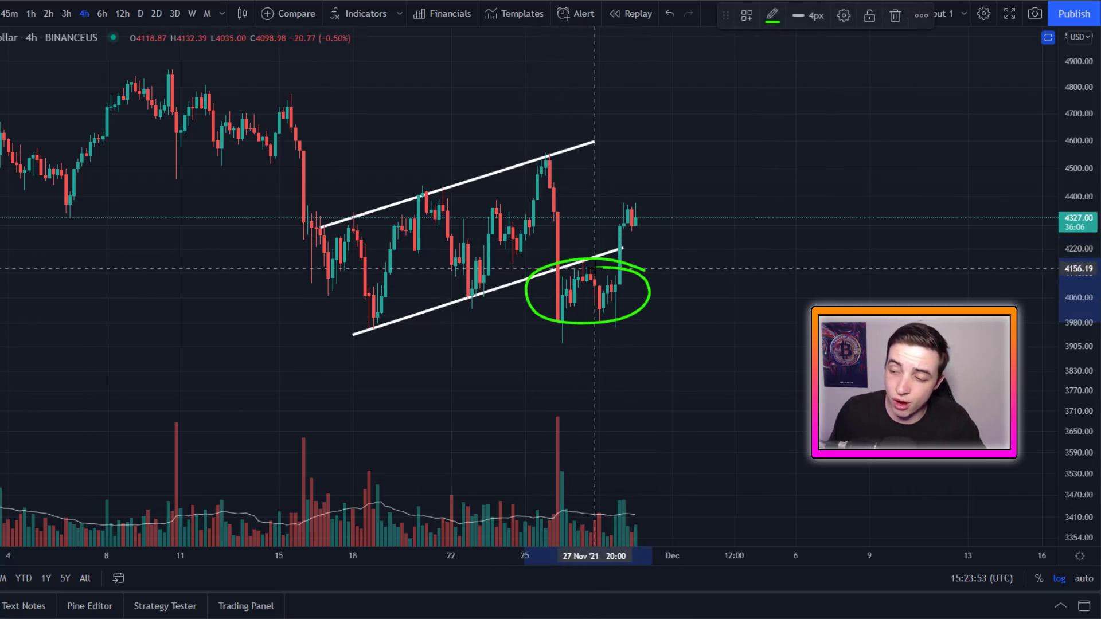
{"action": "key", "text": "Delete"}
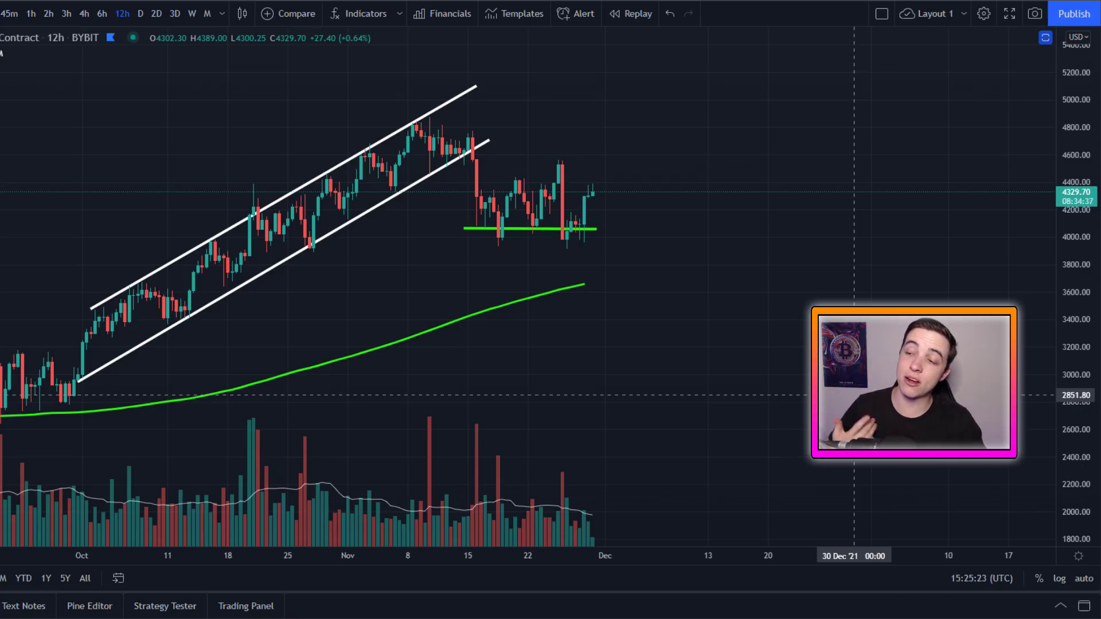
- Trace the mid-November drop on the 12h chart and circle the green support line, undoing the brush strokes
{"action": "mouse_move", "coordinate": [474, 185]}
{"action": "left_mouse_down"}
{"action": "mouse_move", "coordinate": [511, 212]}
{"action": "mouse_move", "coordinate": [553, 218]}
{"action": "mouse_move", "coordinate": [484, 229]}
{"action": "left_mouse_up"}
{"action": "key", "text": "ctrl+z"}
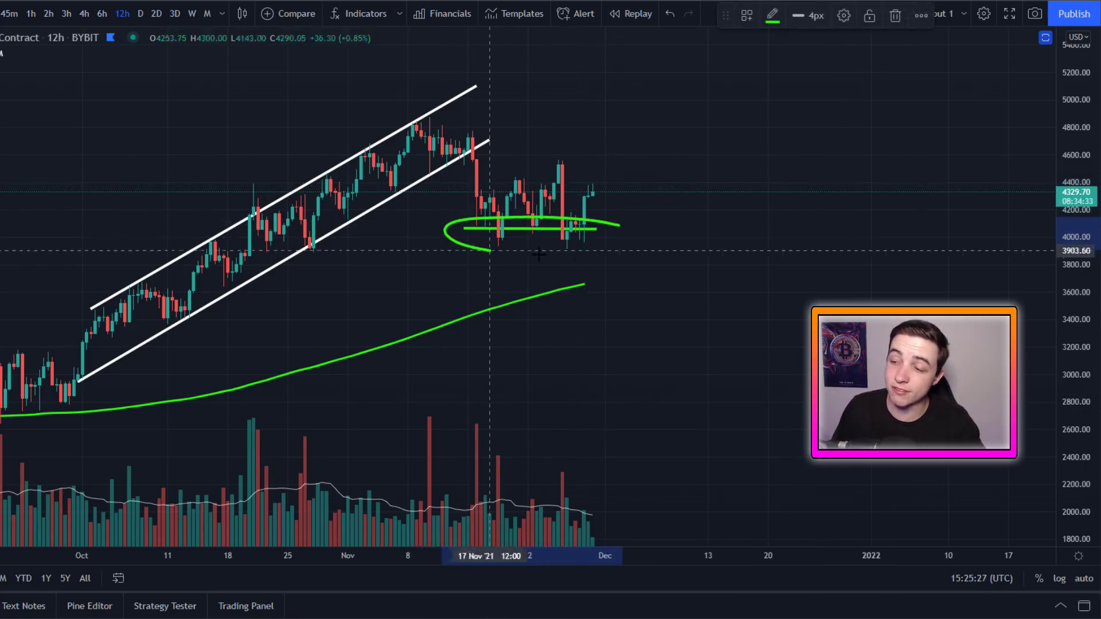
{"action": "key", "text": "ctrl+z"}
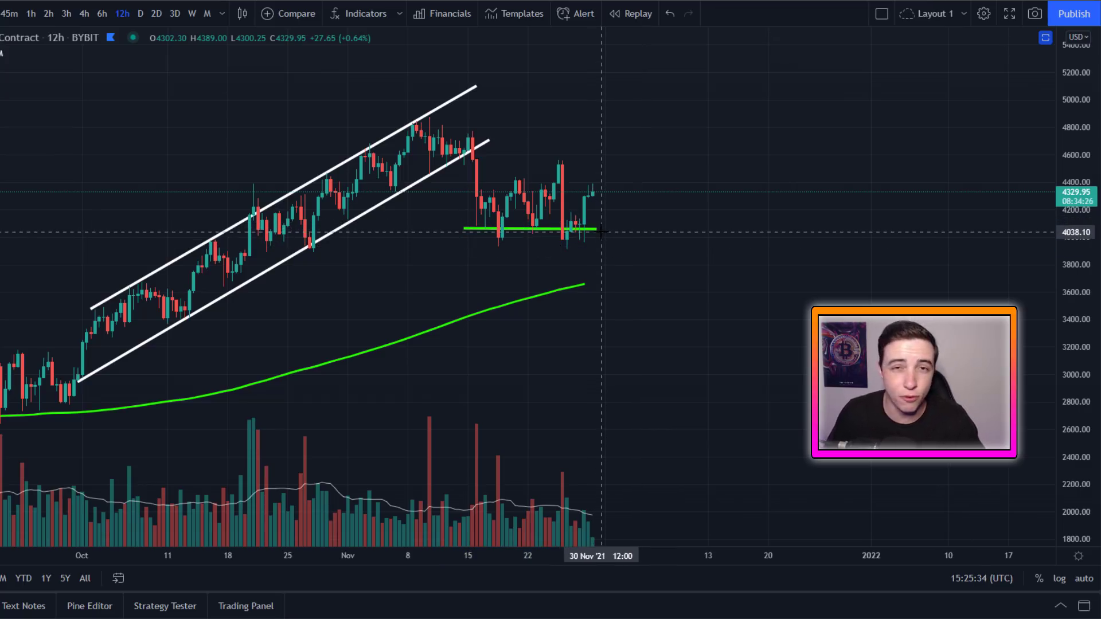
{"action": "left_click", "coordinate": [602, 232]}
{"action": "mouse_move", "coordinate": [618, 245]}
{"action": "left_mouse_down"}
{"action": "mouse_move", "coordinate": [544, 226]}
{"action": "mouse_move", "coordinate": [602, 229]}
{"action": "left_mouse_up"}
{"action": "key", "text": "ctrl+z"}
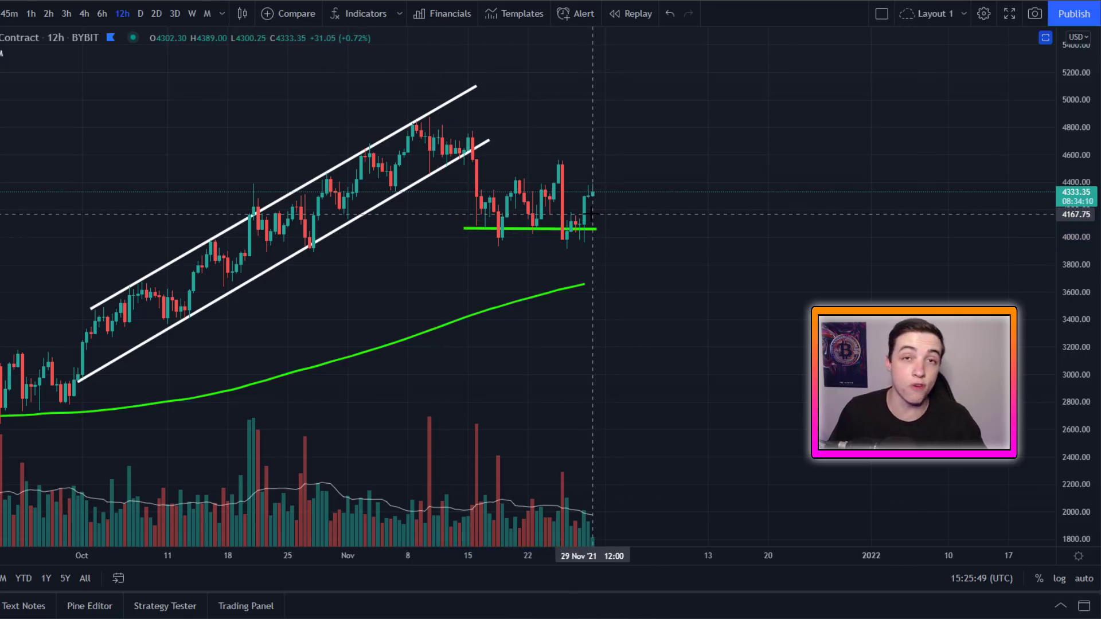
- Circle the mid-November candles near the lower channel line and the breakdown below it, undoing the brush strokes
{"action": "mouse_move", "coordinate": [467, 146]}
{"action": "left_mouse_down"}
{"action": "mouse_move", "coordinate": [453, 137]}
{"action": "mouse_move", "coordinate": [459, 155]}
{"action": "mouse_move", "coordinate": [459, 127]}
{"action": "left_mouse_up"}
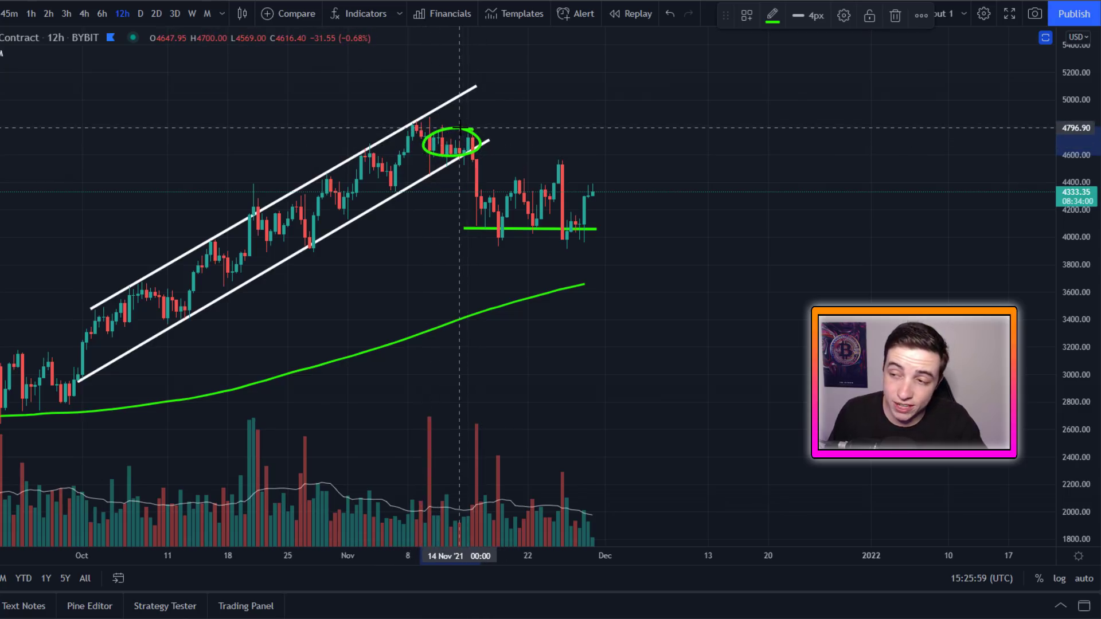
{"action": "key", "text": "ctrl+z"}
{"action": "mouse_move", "coordinate": [483, 144]}
{"action": "left_mouse_down"}
{"action": "mouse_move", "coordinate": [439, 153]}
{"action": "mouse_move", "coordinate": [482, 147]}
{"action": "mouse_move", "coordinate": [453, 140]}
{"action": "mouse_move", "coordinate": [464, 140]}
{"action": "mouse_move", "coordinate": [474, 162]}
{"action": "left_mouse_up"}
{"action": "key", "text": "ctrl+z"}
{"action": "key", "text": "ctrl+z"}
- Circle the mid-November lows and the zone around the green support line on the 12h chart, undoing the strokes
{"action": "mouse_move", "coordinate": [503, 220]}
{"action": "left_mouse_down"}
{"action": "mouse_move", "coordinate": [451, 225]}
{"action": "mouse_move", "coordinate": [505, 229]}
{"action": "mouse_move", "coordinate": [474, 227]}
{"action": "left_mouse_up"}
{"action": "key", "text": "ctrl+z"}
{"action": "mouse_move", "coordinate": [465, 183]}
{"action": "left_mouse_down"}
{"action": "mouse_move", "coordinate": [485, 227]}
{"action": "mouse_move", "coordinate": [519, 174]}
{"action": "mouse_move", "coordinate": [533, 227]}
{"action": "mouse_move", "coordinate": [564, 214]}
{"action": "mouse_move", "coordinate": [541, 258]}
{"action": "left_mouse_up"}
{"action": "key", "text": "ctrl+z"}
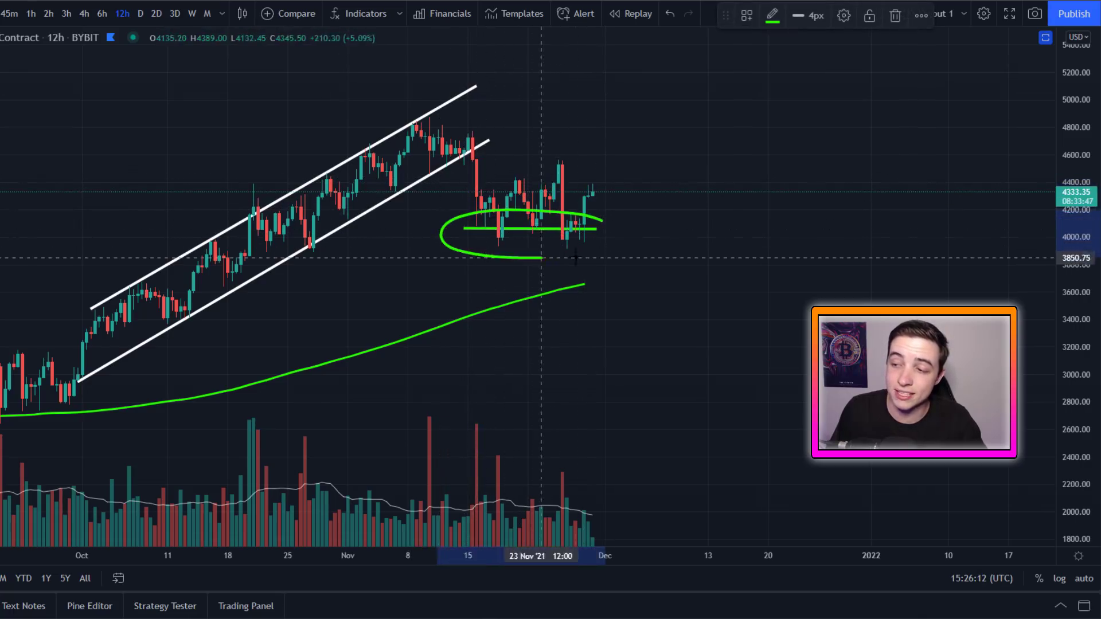
{"action": "key", "text": "ctrl+z"}
- Trace the sideways price action above the green support line and circle the latest candles, undoing the strokes
{"action": "mouse_move", "coordinate": [465, 182]}
{"action": "left_mouse_down"}
{"action": "mouse_move", "coordinate": [495, 227]}
{"action": "mouse_move", "coordinate": [565, 217]}
{"action": "mouse_move", "coordinate": [590, 232]}
{"action": "left_mouse_up"}
{"action": "key", "text": "ctrl+z"}
{"action": "mouse_move", "coordinate": [613, 185]}
{"action": "left_mouse_down"}
{"action": "mouse_move", "coordinate": [570, 227]}
{"action": "mouse_move", "coordinate": [608, 177]}
{"action": "mouse_move", "coordinate": [567, 233]}
{"action": "mouse_move", "coordinate": [599, 183]}
{"action": "left_mouse_up"}
{"action": "key", "text": "ctrl+z"}
{"action": "key", "text": "ctrl+z"}
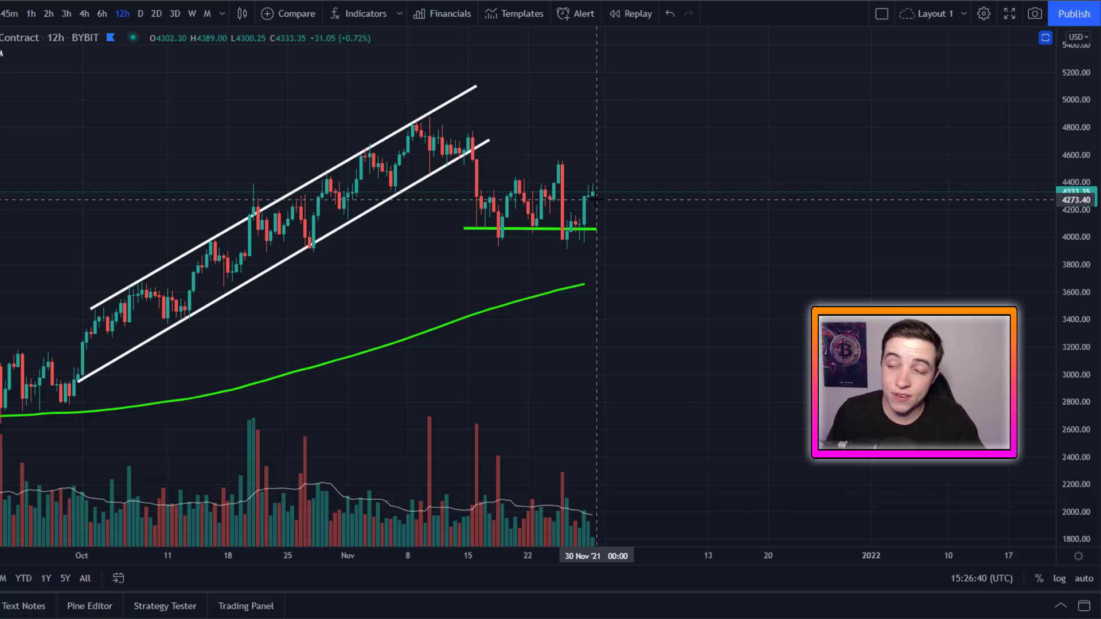
- Circle the latest bounce from the green support line and sketch a possible rise, undoing both strokes
{"action": "mouse_move", "coordinate": [620, 191]}
{"action": "left_mouse_down"}
{"action": "mouse_move", "coordinate": [557, 192]}
{"action": "mouse_move", "coordinate": [582, 240]}
{"action": "mouse_move", "coordinate": [614, 186]}
{"action": "left_mouse_up"}
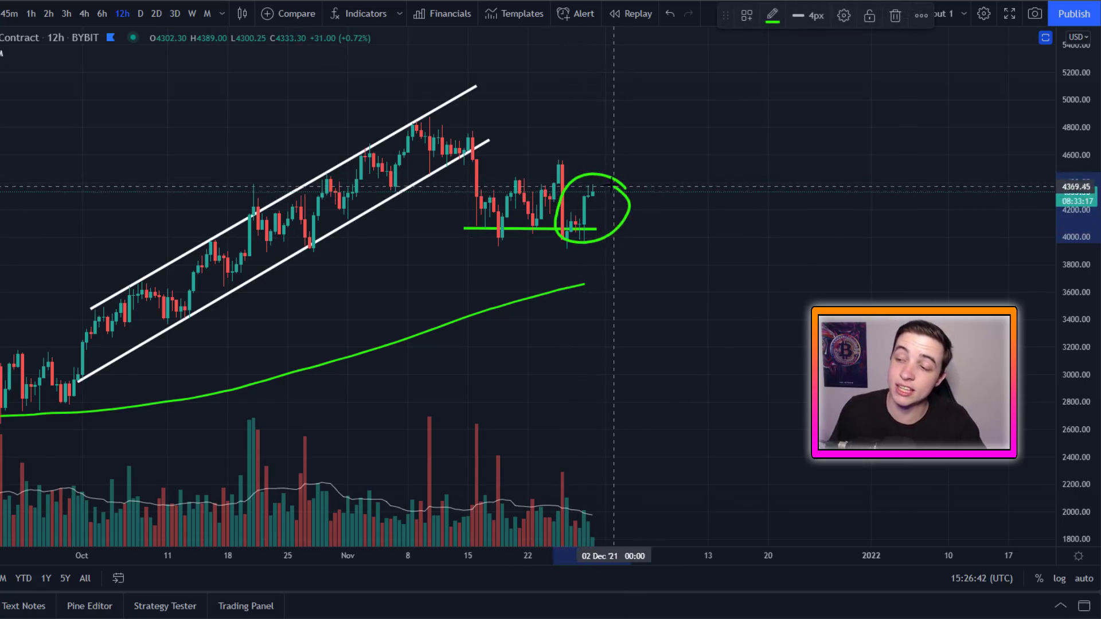
{"action": "key", "text": "ctrl+z"}
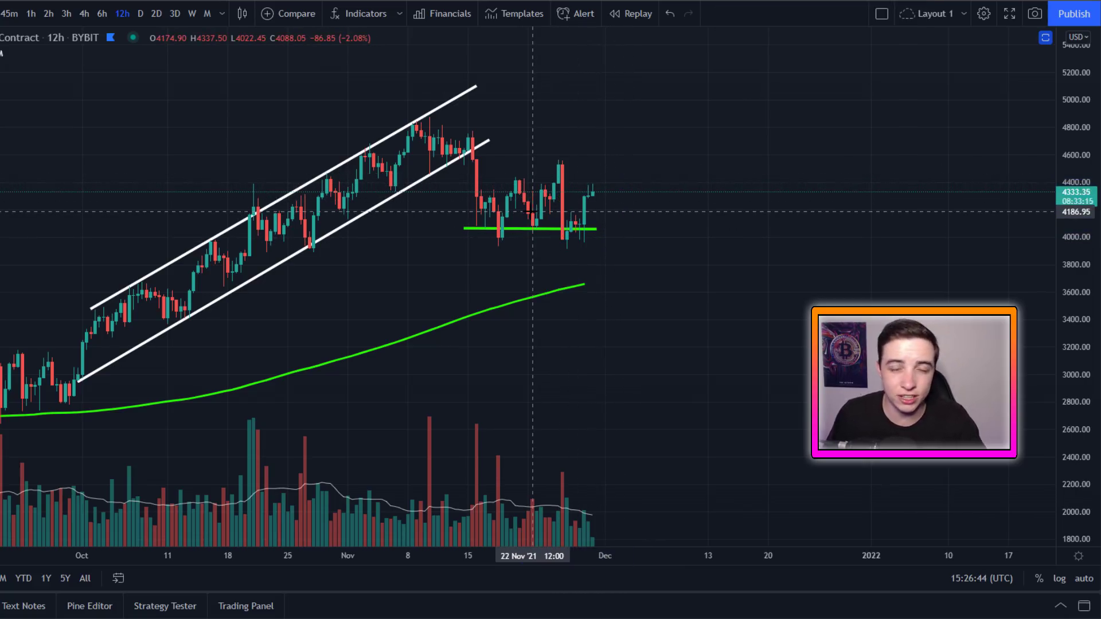
{"action": "mouse_move", "coordinate": [560, 184]}
{"action": "left_mouse_down"}
{"action": "mouse_move", "coordinate": [582, 235]}
{"action": "mouse_move", "coordinate": [660, 153]}
{"action": "left_mouse_up"}
{"action": "key", "text": "ctrl+z"}
- Circle the latest 12h candles and sketch a possible drop towards the green moving average, undoing each stroke
{"action": "scroll", "coordinate": [766, 365], "scroll_direction": "down", "scroll_amount": 2}
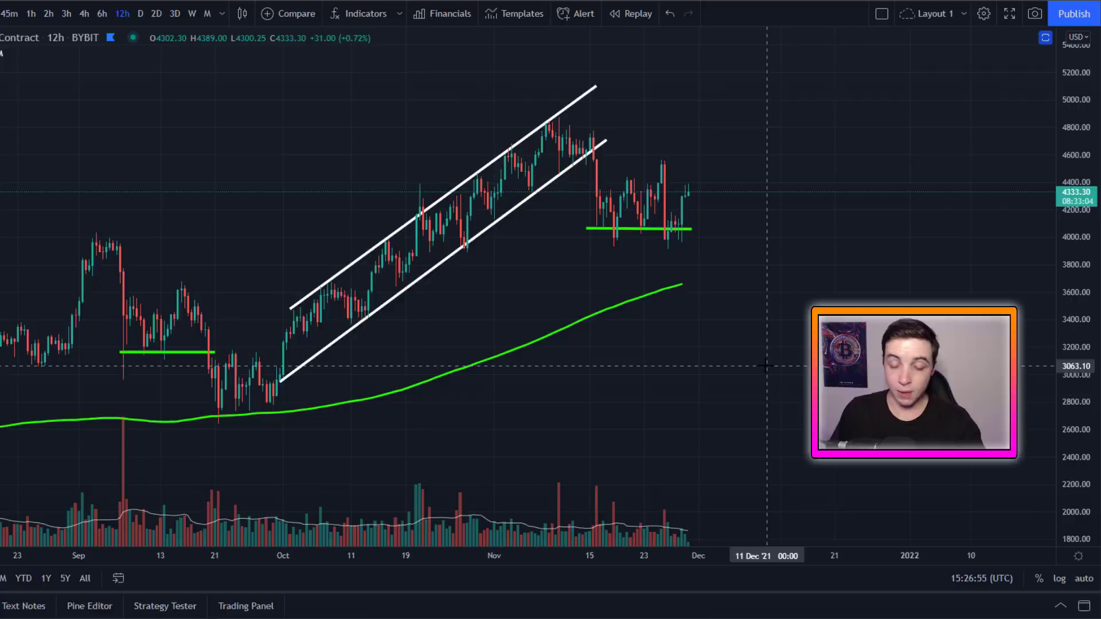
{"action": "mouse_move", "coordinate": [705, 185]}
{"action": "left_mouse_down"}
{"action": "mouse_move", "coordinate": [670, 195]}
{"action": "mouse_move", "coordinate": [713, 198]}
{"action": "mouse_move", "coordinate": [691, 184]}
{"action": "left_mouse_up"}
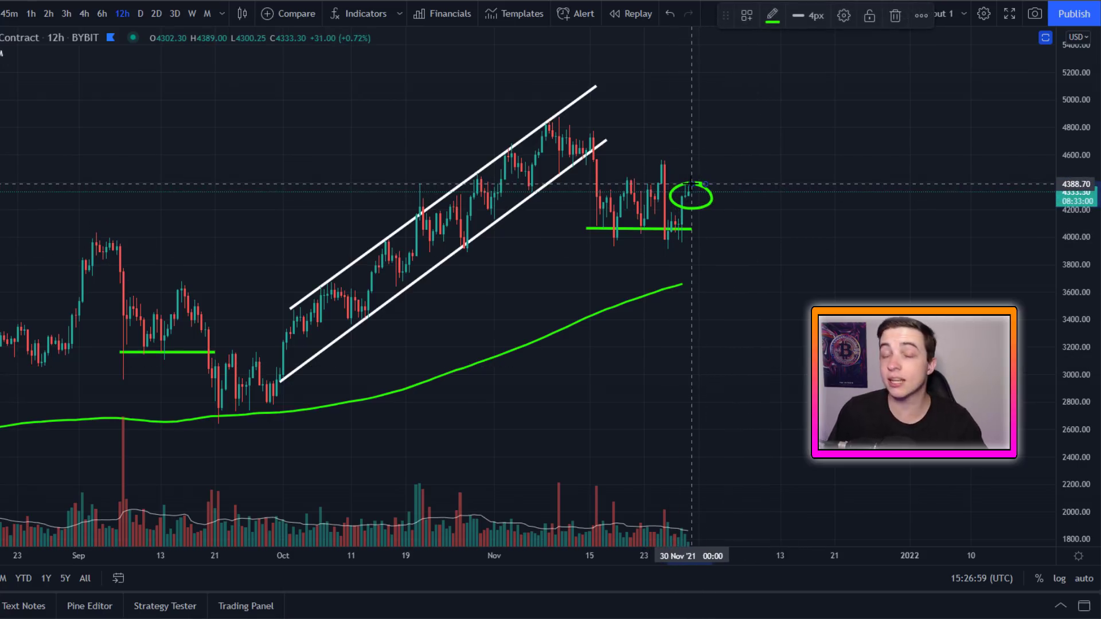
{"action": "key", "text": "ctrl+z"}
{"action": "mouse_move", "coordinate": [680, 197]}
{"action": "left_mouse_down"}
{"action": "mouse_move", "coordinate": [696, 192]}
{"action": "mouse_move", "coordinate": [728, 281]}
{"action": "left_mouse_up"}
{"action": "key", "text": "ctrl+z"}
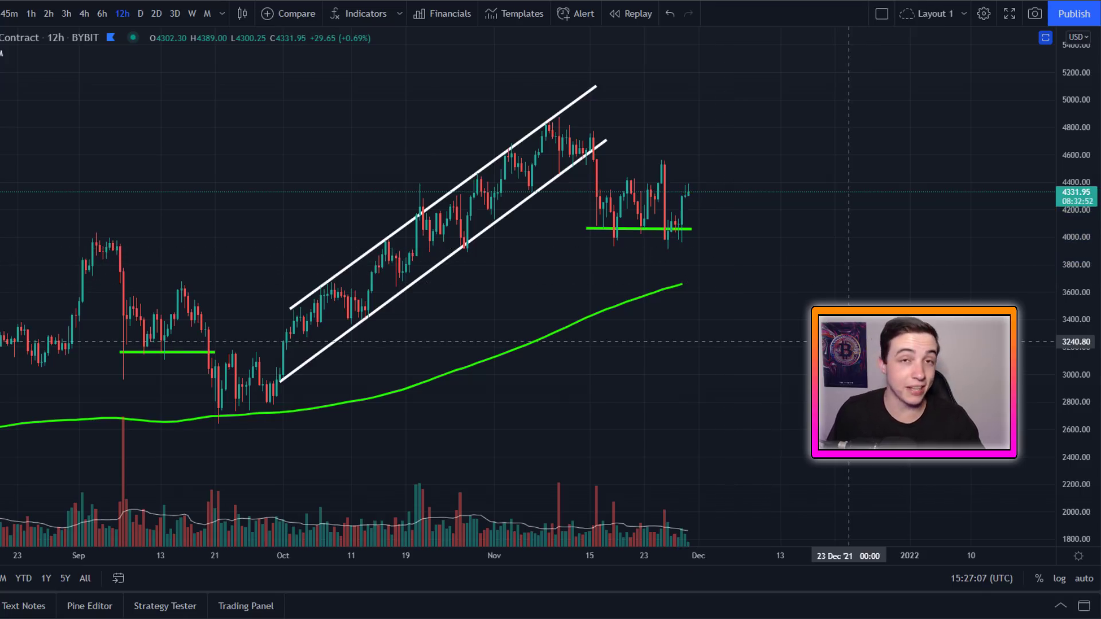
{"action": "left_click_drag", "start_coordinate": [682, 194], "coordinate": [731, 280]}
{"action": "key", "text": "ctrl+z"}
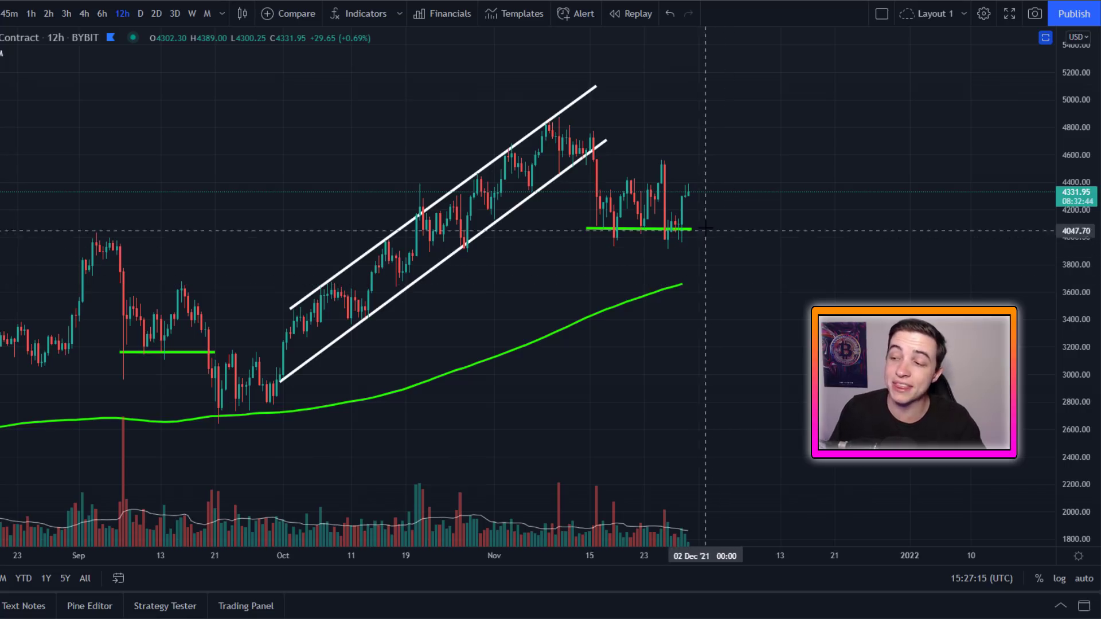
- Circle the late-November green support line on the 12h chart with the brush, and undo the marks
{"action": "left_click_drag", "start_coordinate": [702, 231], "coordinate": [562, 229]}
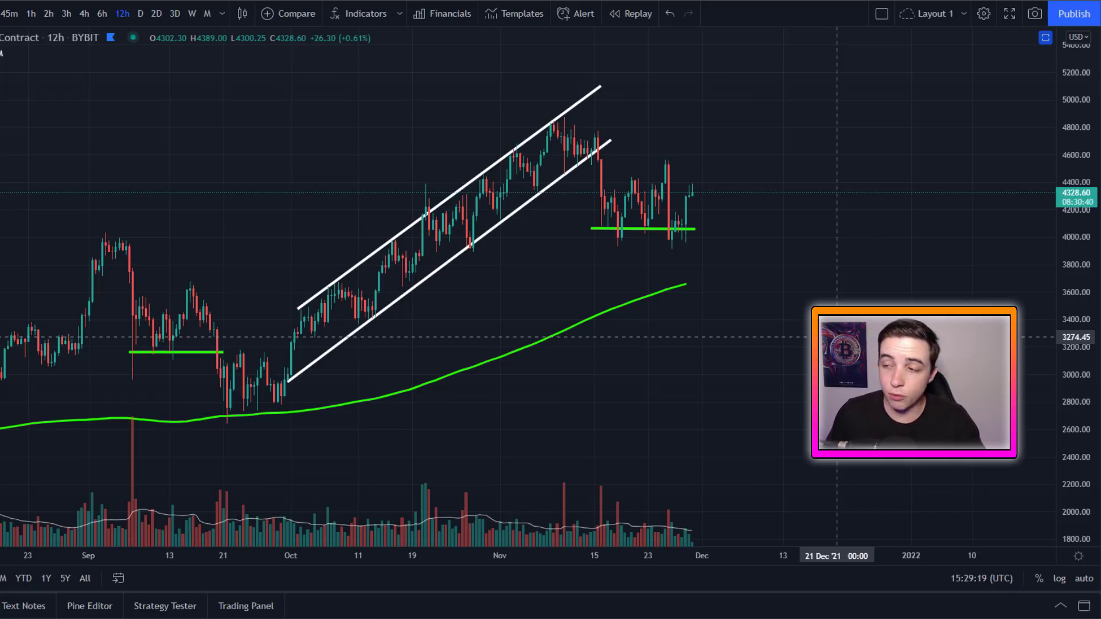
{"action": "mouse_move", "coordinate": [704, 231]}
{"action": "left_mouse_down"}
{"action": "mouse_move", "coordinate": [573, 221]}
{"action": "mouse_move", "coordinate": [594, 248]}
{"action": "left_mouse_up"}
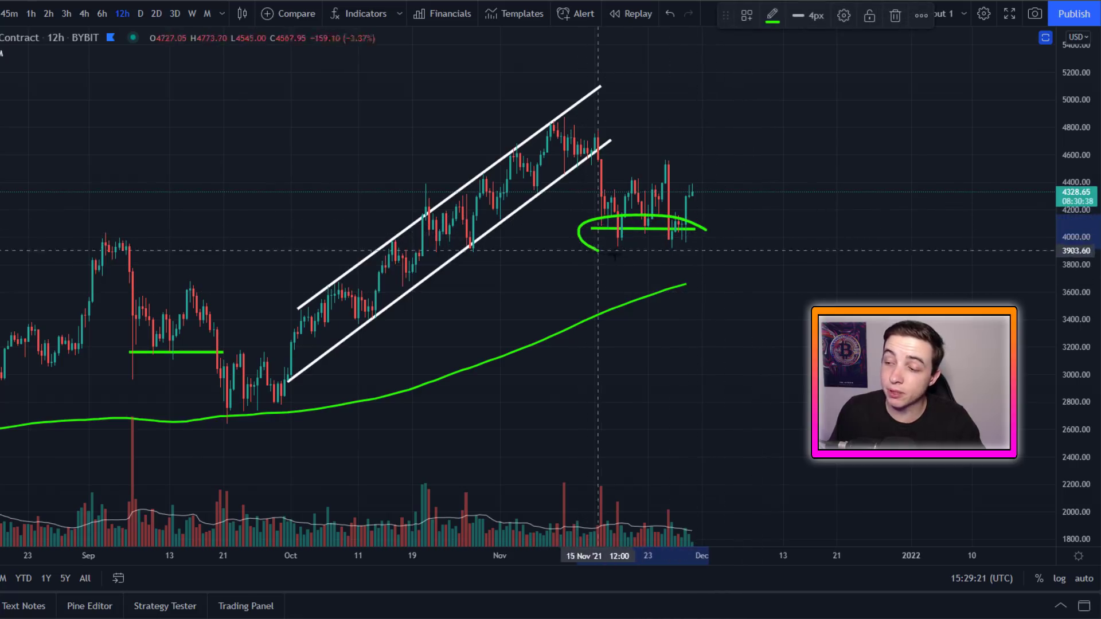
{"action": "key", "text": "ctrl+z"}
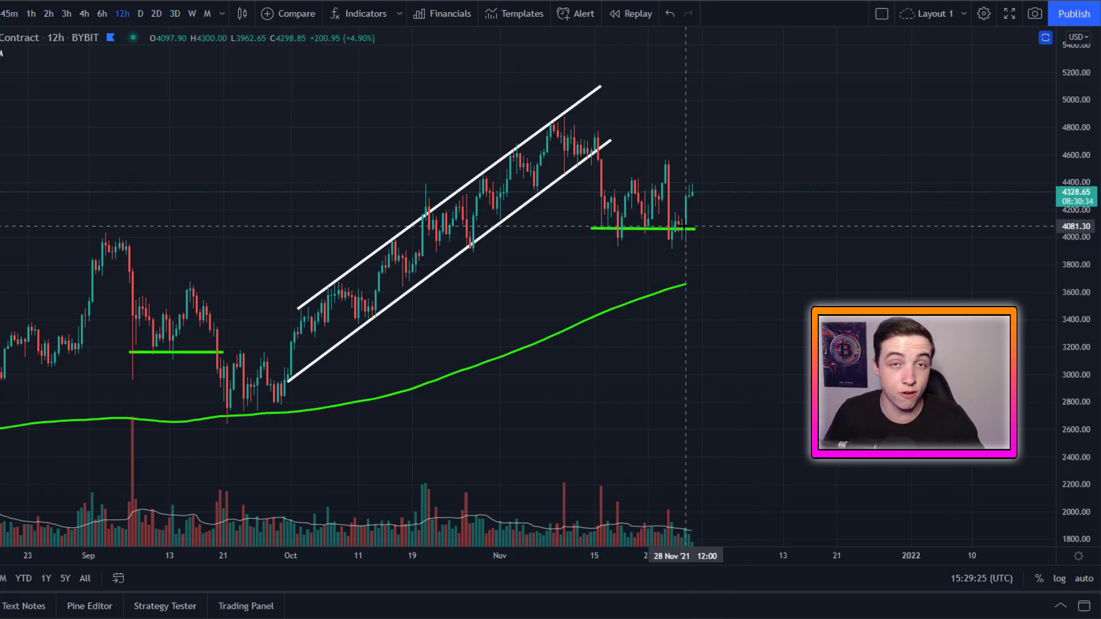
- Mark the latest lows at the green support line and trace the sideways range since mid-November, undoing the strokes
{"action": "mouse_move", "coordinate": [678, 218]}
{"action": "left_mouse_down"}
{"action": "mouse_move", "coordinate": [699, 232]}
{"action": "mouse_move", "coordinate": [712, 268]}
{"action": "mouse_move", "coordinate": [696, 297]}
{"action": "mouse_move", "coordinate": [686, 269]}
{"action": "left_mouse_up"}
{"action": "key", "text": "ctrl+z"}
{"action": "key", "text": "ctrl+z"}
{"action": "mouse_move", "coordinate": [598, 194]}
{"action": "left_mouse_down"}
{"action": "mouse_move", "coordinate": [642, 195]}
{"action": "mouse_move", "coordinate": [691, 226]}
{"action": "mouse_move", "coordinate": [710, 197]}
{"action": "left_mouse_up"}
{"action": "key", "text": "ctrl+z"}
- Circle the area above the latest candles and sketch a possible rise towards 5000 with temporary brush strokes
{"action": "mouse_move", "coordinate": [698, 145]}
{"action": "left_mouse_down"}
{"action": "mouse_move", "coordinate": [719, 156]}
{"action": "mouse_move", "coordinate": [703, 146]}
{"action": "left_mouse_up"}
{"action": "key", "text": "ctrl+z"}
{"action": "mouse_move", "coordinate": [685, 203]}
{"action": "left_mouse_down"}
{"action": "mouse_move", "coordinate": [711, 178]}
{"action": "mouse_move", "coordinate": [724, 188]}
{"action": "mouse_move", "coordinate": [786, 153]}
{"action": "mouse_move", "coordinate": [810, 98]}
{"action": "left_mouse_up"}
{"action": "key", "text": "ctrl+z"}
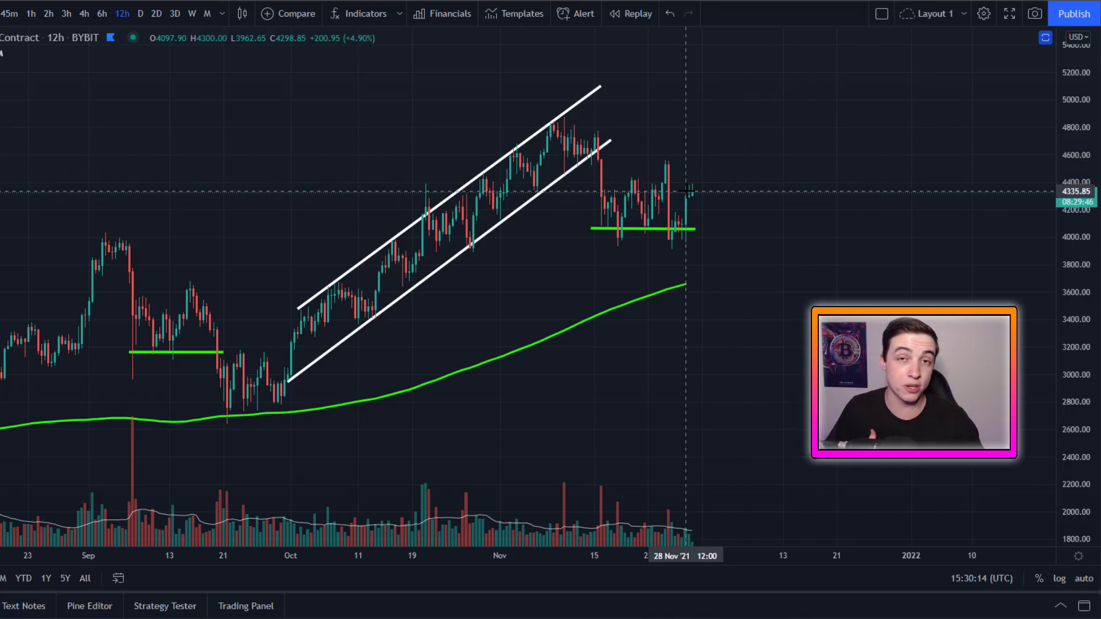
{"action": "mouse_move", "coordinate": [682, 204]}
{"action": "left_mouse_down"}
{"action": "mouse_move", "coordinate": [717, 184]}
{"action": "mouse_move", "coordinate": [769, 184]}
{"action": "mouse_move", "coordinate": [851, 140]}
{"action": "mouse_move", "coordinate": [873, 108]}
{"action": "left_mouse_up"}
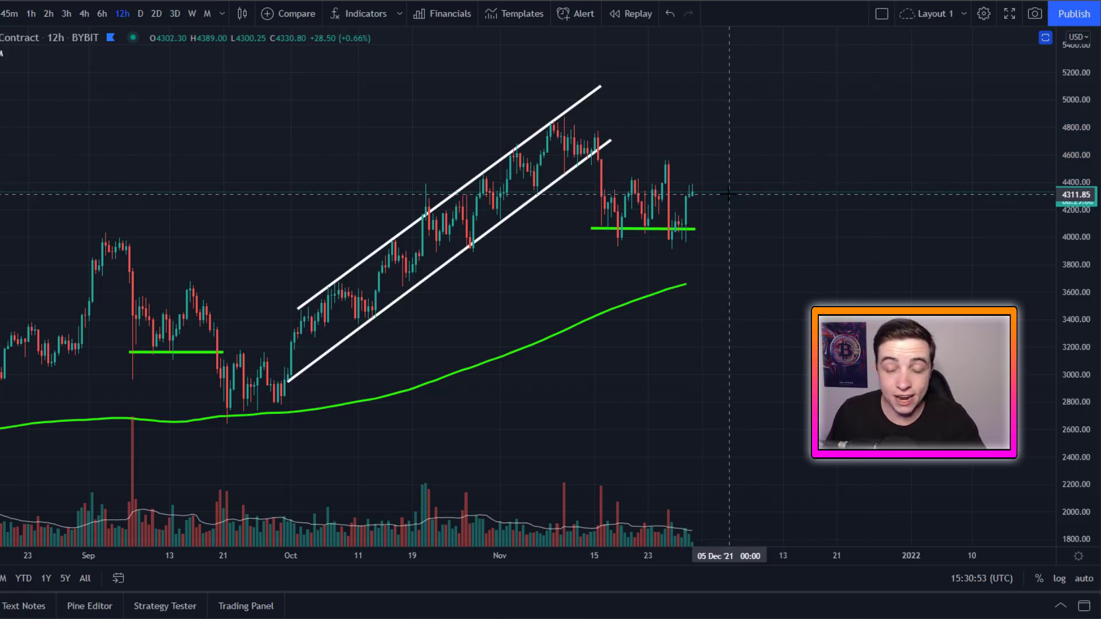
- Trace a green zigzag along the sideways price action since mid-November, extending it to about 4 December
{"action": "mouse_move", "coordinate": [602, 182]}
{"action": "left_mouse_down"}
{"action": "mouse_move", "coordinate": [676, 178]}
{"action": "mouse_move", "coordinate": [731, 195]}
{"action": "left_mouse_up"}
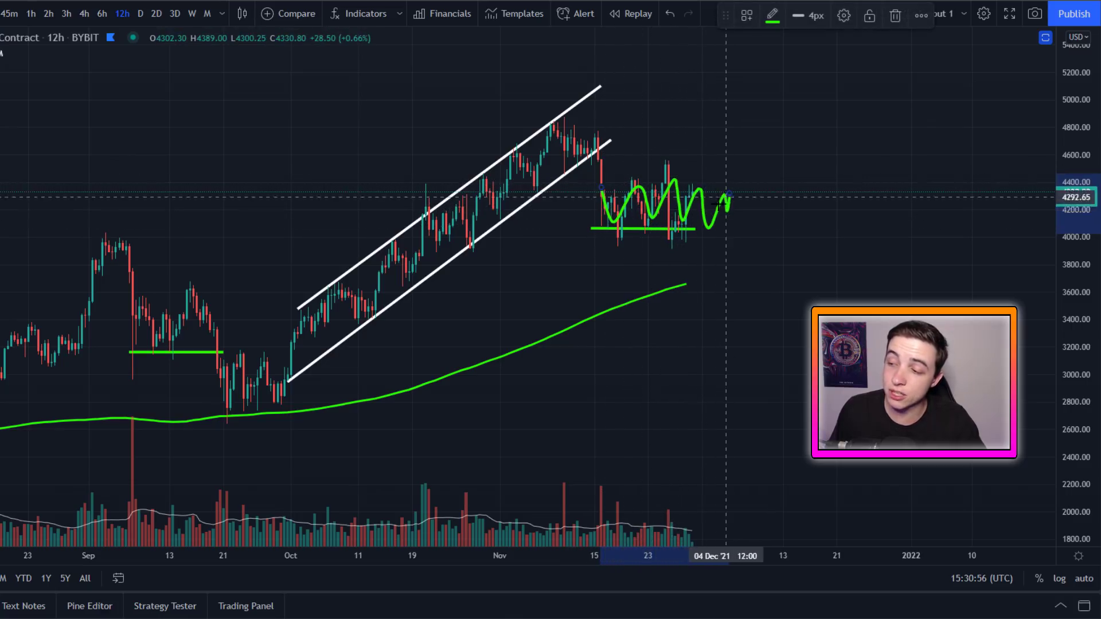
- Delete the green brush zigzag from the sideways price action on the 12h chart
{"action": "key", "text": "Delete"}
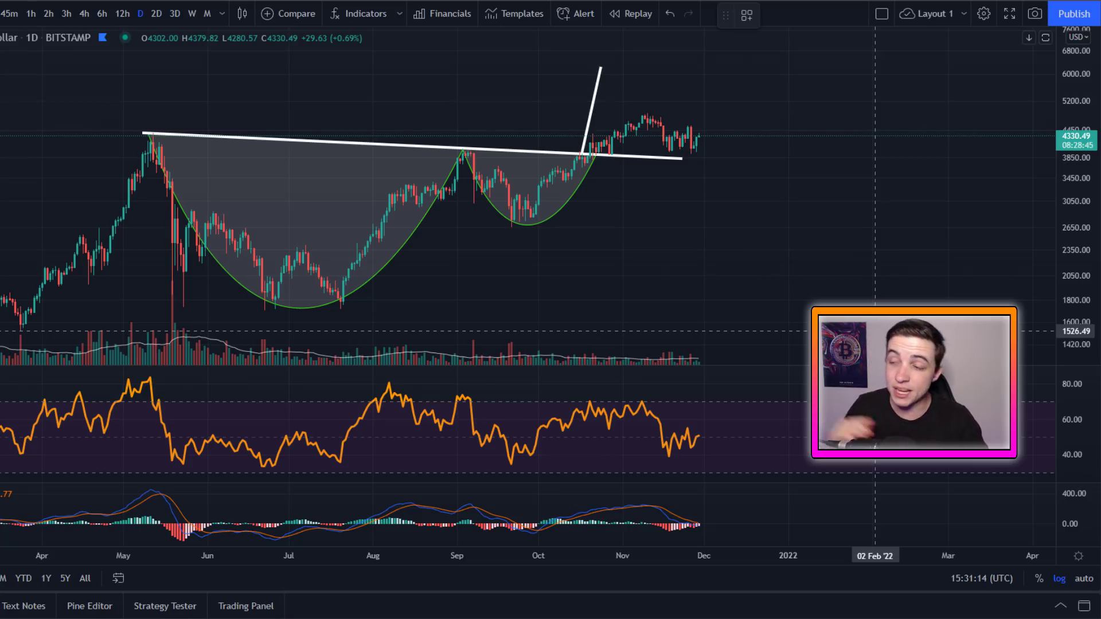
- Mark the November candles above the white neckline on the daily chart with temporary brush strokes, undoing them
{"action": "mouse_move", "coordinate": [633, 184]}
{"action": "left_mouse_down"}
{"action": "mouse_move", "coordinate": [585, 158]}
{"action": "mouse_move", "coordinate": [152, 190]}
{"action": "mouse_move", "coordinate": [715, 218]}
{"action": "left_mouse_up"}
{"action": "key", "text": "ctrl+z"}
{"action": "mouse_move", "coordinate": [597, 133]}
{"action": "left_mouse_down"}
{"action": "mouse_move", "coordinate": [572, 140]}
{"action": "mouse_move", "coordinate": [590, 164]}
{"action": "mouse_move", "coordinate": [592, 132]}
{"action": "mouse_move", "coordinate": [599, 143]}
{"action": "mouse_move", "coordinate": [645, 118]}
{"action": "mouse_move", "coordinate": [661, 150]}
{"action": "mouse_move", "coordinate": [708, 133]}
{"action": "mouse_move", "coordinate": [637, 124]}
{"action": "mouse_move", "coordinate": [704, 116]}
{"action": "left_mouse_up"}
{"action": "key", "text": "ctrl+z"}
{"action": "key", "text": "ctrl+z"}
{"action": "key", "text": "ctrl+z"}
{"action": "key", "text": "ctrl+z"}
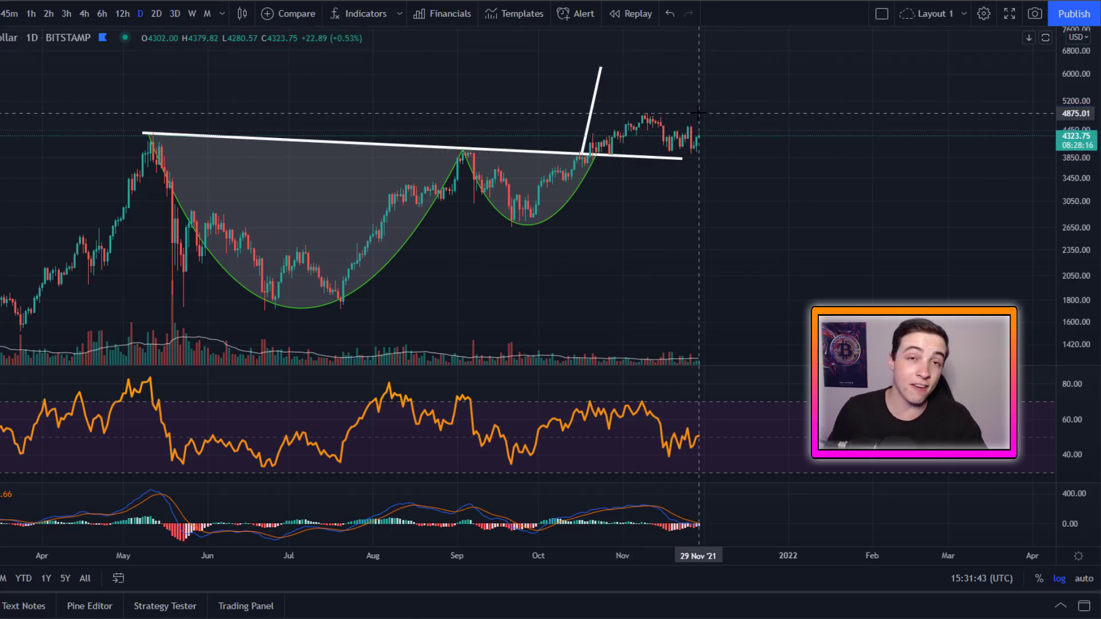
- Trace the October breakout and circle the neckline retest between mid-October and early December, undoing each brush stroke
{"action": "mouse_move", "coordinate": [659, 189]}
{"action": "left_mouse_down"}
{"action": "mouse_move", "coordinate": [485, 103]}
{"action": "mouse_move", "coordinate": [577, 337]}
{"action": "mouse_move", "coordinate": [677, 183]}
{"action": "left_mouse_up"}
{"action": "key", "text": "ctrl+z"}
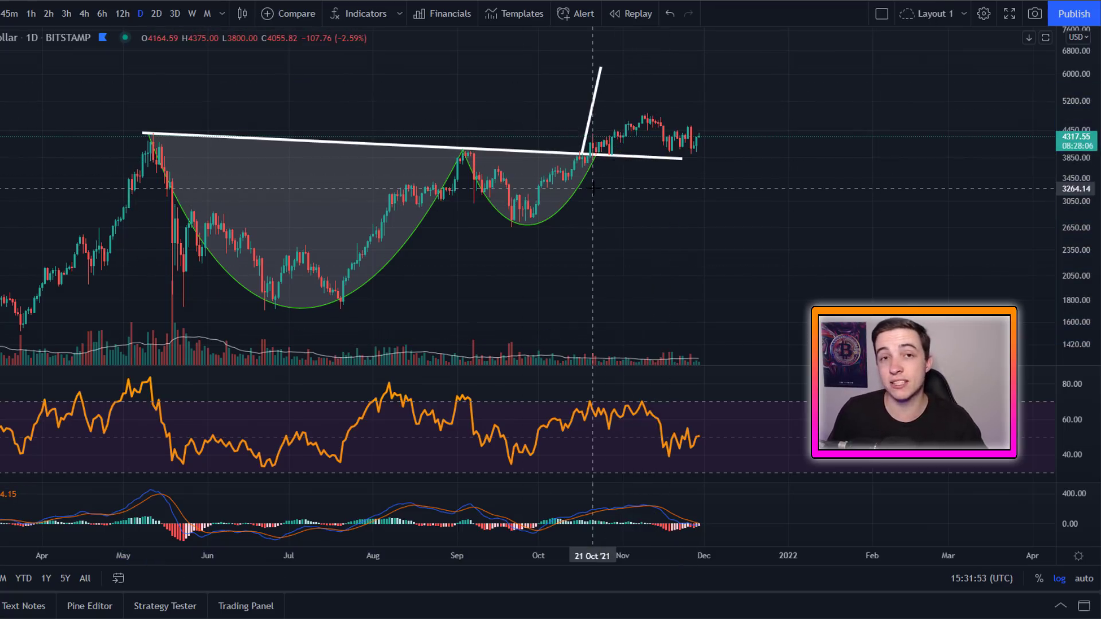
{"action": "mouse_move", "coordinate": [573, 172]}
{"action": "left_mouse_down"}
{"action": "mouse_move", "coordinate": [588, 154]}
{"action": "mouse_move", "coordinate": [573, 172]}
{"action": "mouse_move", "coordinate": [566, 160]}
{"action": "mouse_move", "coordinate": [625, 144]}
{"action": "mouse_move", "coordinate": [654, 118]}
{"action": "left_mouse_up"}
{"action": "key", "text": "ctrl+z"}
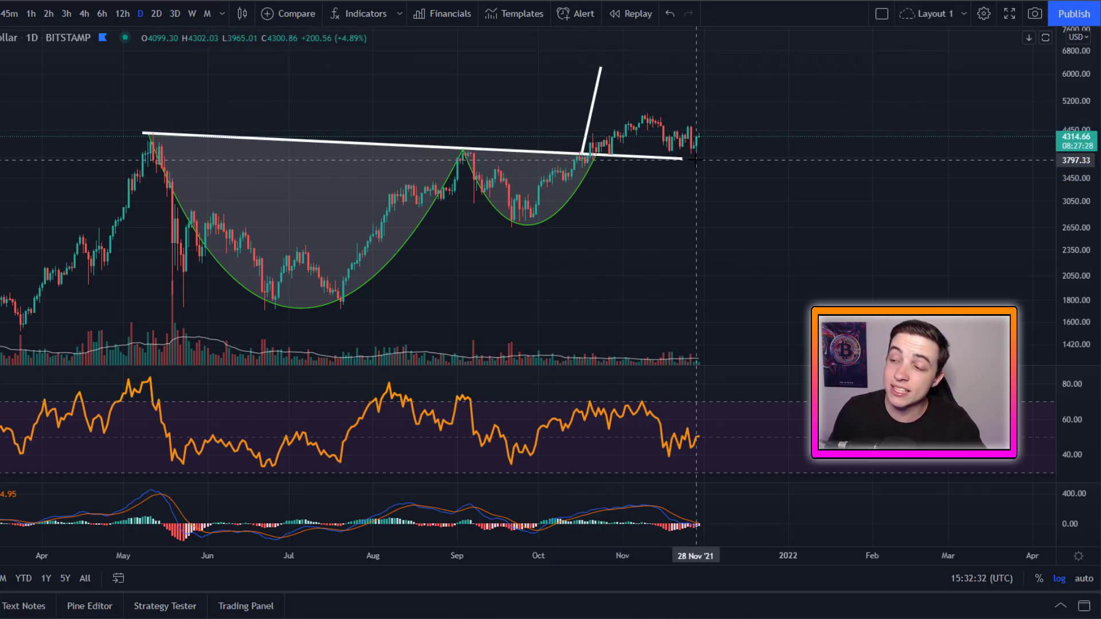
{"action": "mouse_move", "coordinate": [695, 152]}
{"action": "left_mouse_down"}
{"action": "mouse_move", "coordinate": [590, 152]}
{"action": "mouse_move", "coordinate": [663, 185]}
{"action": "mouse_move", "coordinate": [695, 153]}
{"action": "left_mouse_up"}
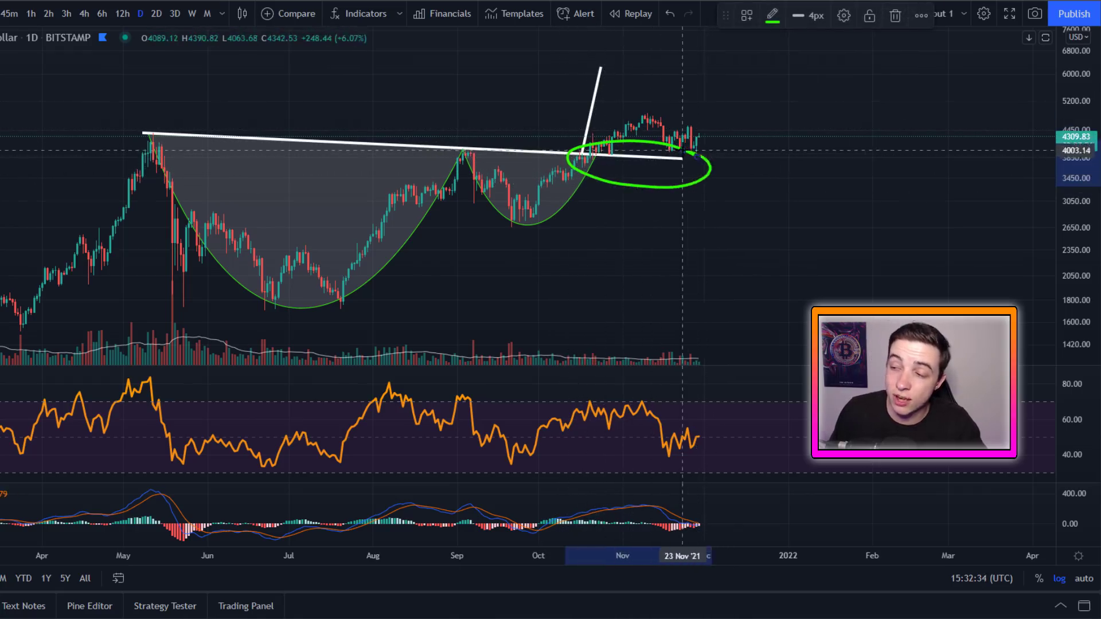
{"action": "key", "text": "ctrl+z"}
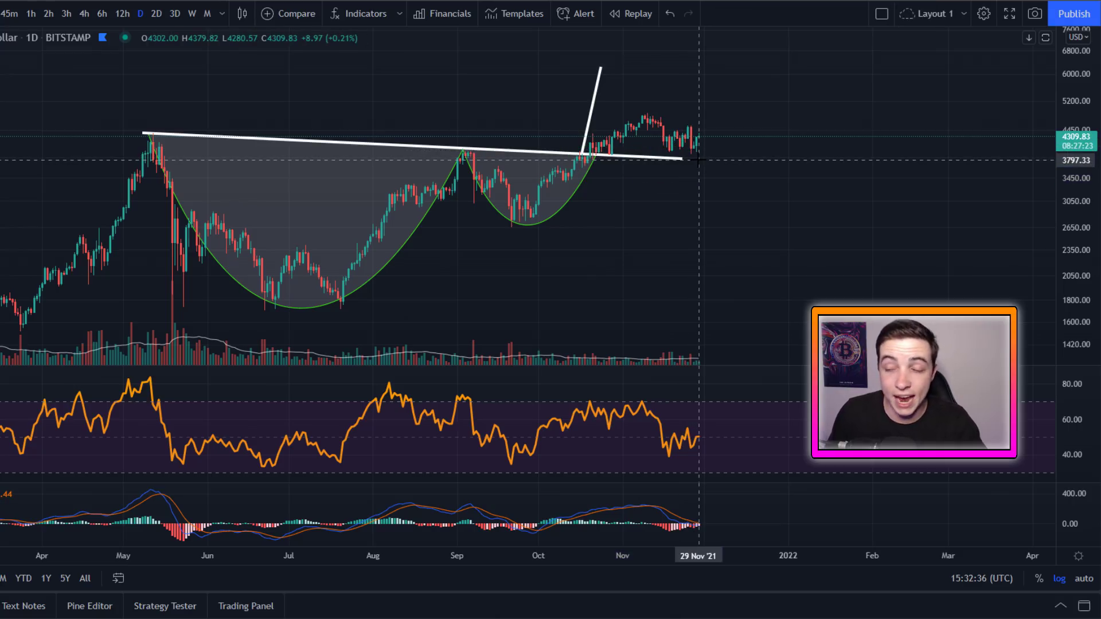
- Mark the latest daily candles and the tip of the steep white target line with the brush, undoing the marks
{"action": "mouse_move", "coordinate": [667, 136]}
{"action": "left_mouse_down"}
{"action": "mouse_move", "coordinate": [700, 150]}
{"action": "mouse_move", "coordinate": [715, 137]}
{"action": "left_mouse_up"}
{"action": "key", "text": "ctrl+z"}
{"action": "mouse_move", "coordinate": [626, 54]}
{"action": "left_mouse_down"}
{"action": "mouse_move", "coordinate": [576, 62]}
{"action": "mouse_move", "coordinate": [637, 82]}
{"action": "mouse_move", "coordinate": [576, 52]}
{"action": "mouse_move", "coordinate": [616, 57]}
{"action": "left_mouse_up"}
{"action": "key", "text": "ctrl+z"}
{"action": "key", "text": "ctrl+z"}
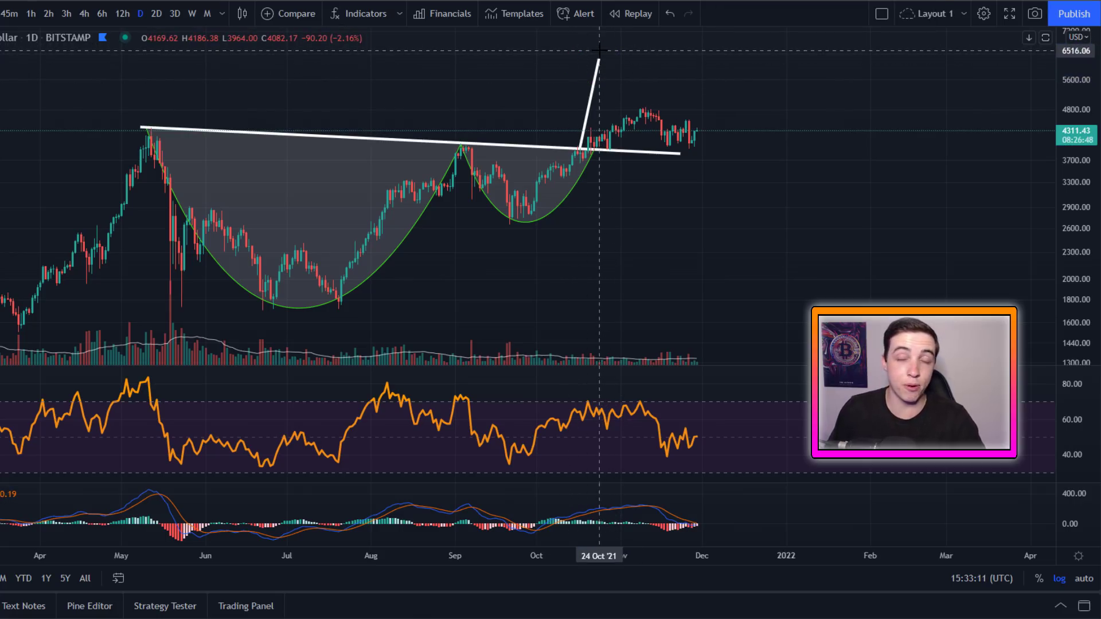
- Mark the October neckline breakout area with the brush on the daily chart and undo the strokes
{"action": "mouse_move", "coordinate": [616, 163]}
{"action": "left_mouse_down"}
{"action": "mouse_move", "coordinate": [218, 88]}
{"action": "mouse_move", "coordinate": [502, 335]}
{"action": "mouse_move", "coordinate": [574, 150]}
{"action": "mouse_move", "coordinate": [152, 172]}
{"action": "mouse_move", "coordinate": [484, 319]}
{"action": "mouse_move", "coordinate": [547, 137]}
{"action": "left_mouse_up"}
{"action": "key", "text": "ctrl+z"}
{"action": "key", "text": "ctrl+z"}
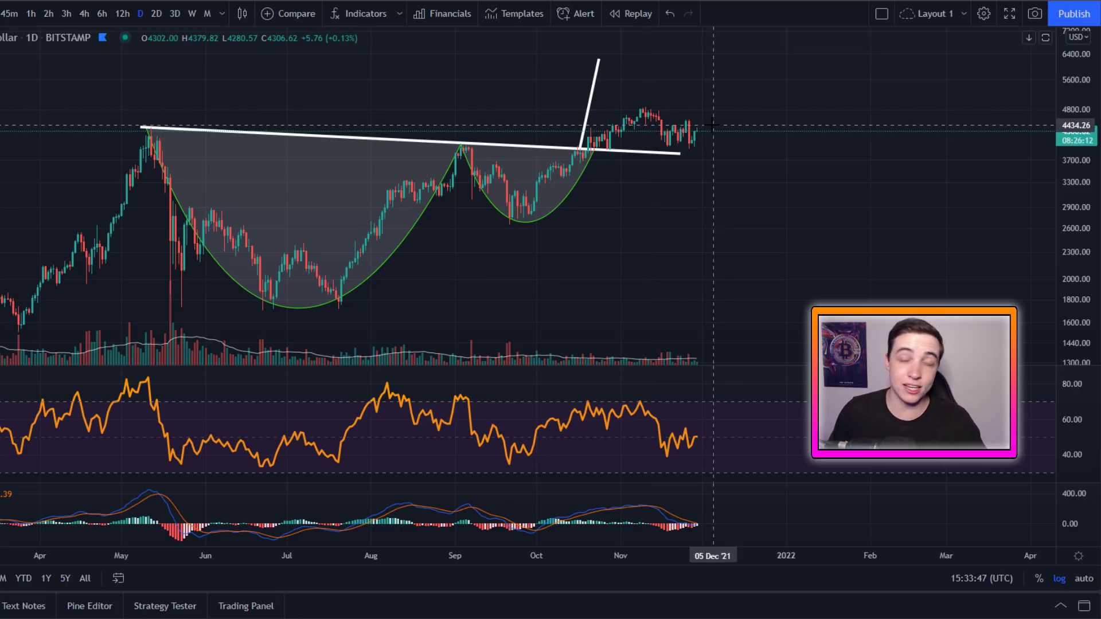
- Sketch a possible rise to about 6360 by 23 December and mark the latest candles, deleting both brush strokes
{"action": "mouse_move", "coordinate": [662, 115]}
{"action": "left_mouse_down"}
{"action": "mouse_move", "coordinate": [682, 125]}
{"action": "mouse_move", "coordinate": [761, 56]}
{"action": "left_mouse_up"}
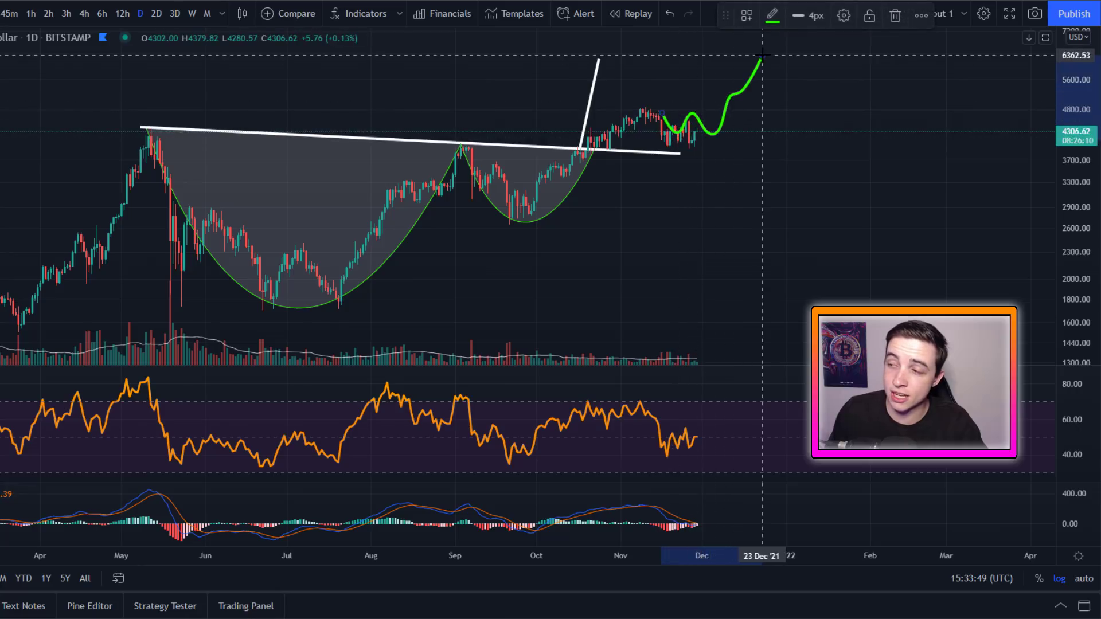
{"action": "key", "text": "Delete"}
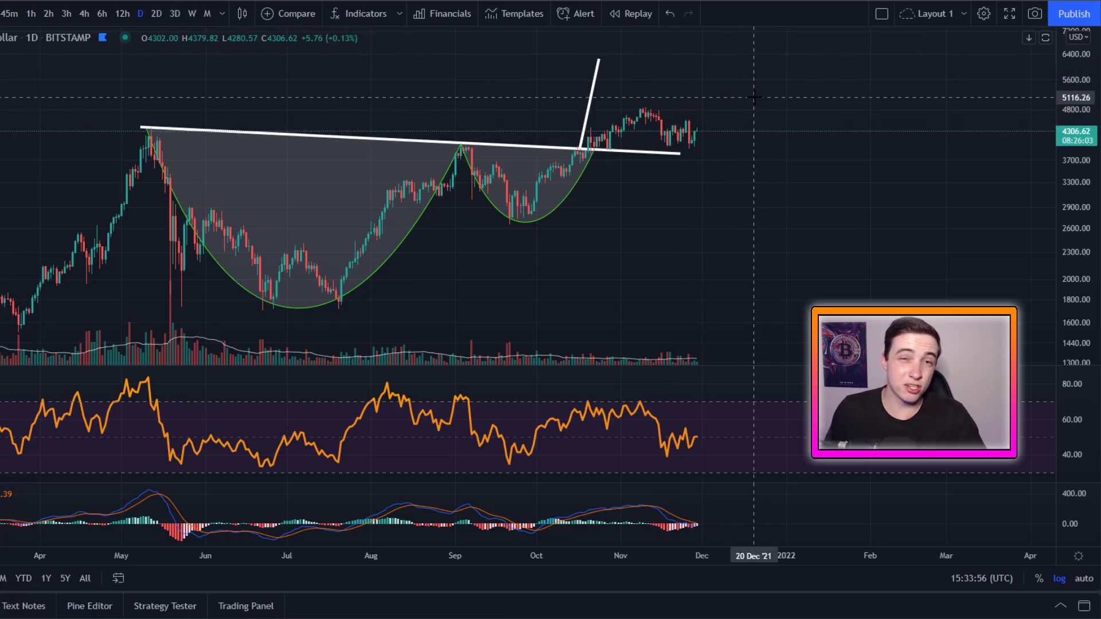
{"action": "mouse_move", "coordinate": [688, 136]}
{"action": "left_mouse_down"}
{"action": "mouse_move", "coordinate": [594, 148]}
{"action": "mouse_move", "coordinate": [685, 167]}
{"action": "mouse_move", "coordinate": [697, 151]}
{"action": "left_mouse_up"}
{"action": "key", "text": "Delete"}
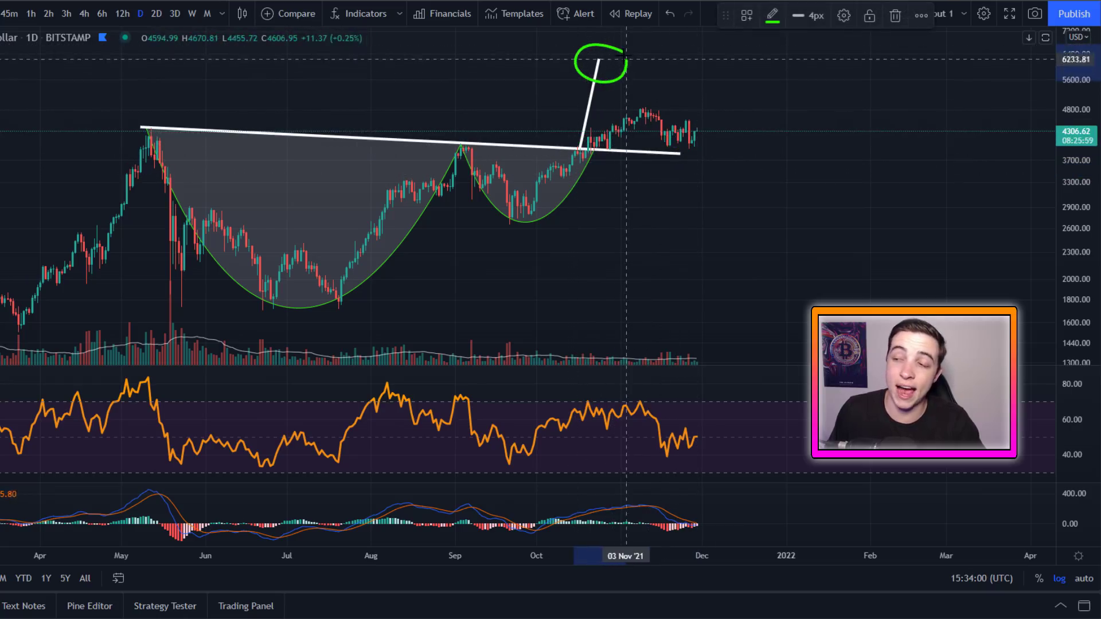
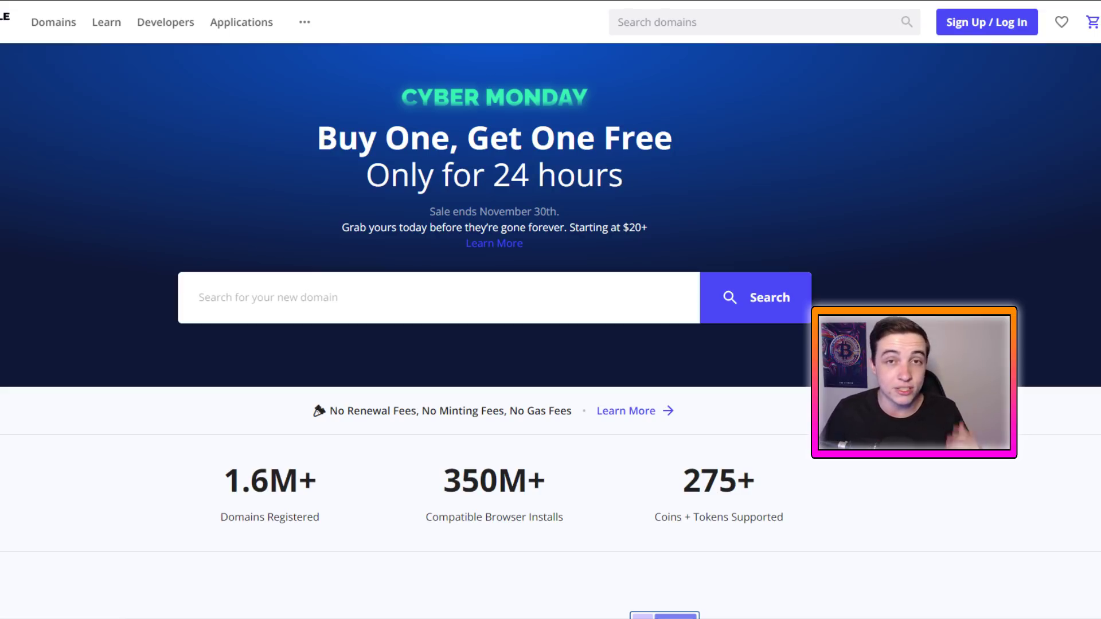
- Highlight the "Buy One, Get One Free" headline on the Cyber Monday domain page and clear the selection
{"action": "left_click_drag", "start_coordinate": [316, 147], "coordinate": [675, 150]}
{"action": "left_click", "coordinate": [676, 147]}
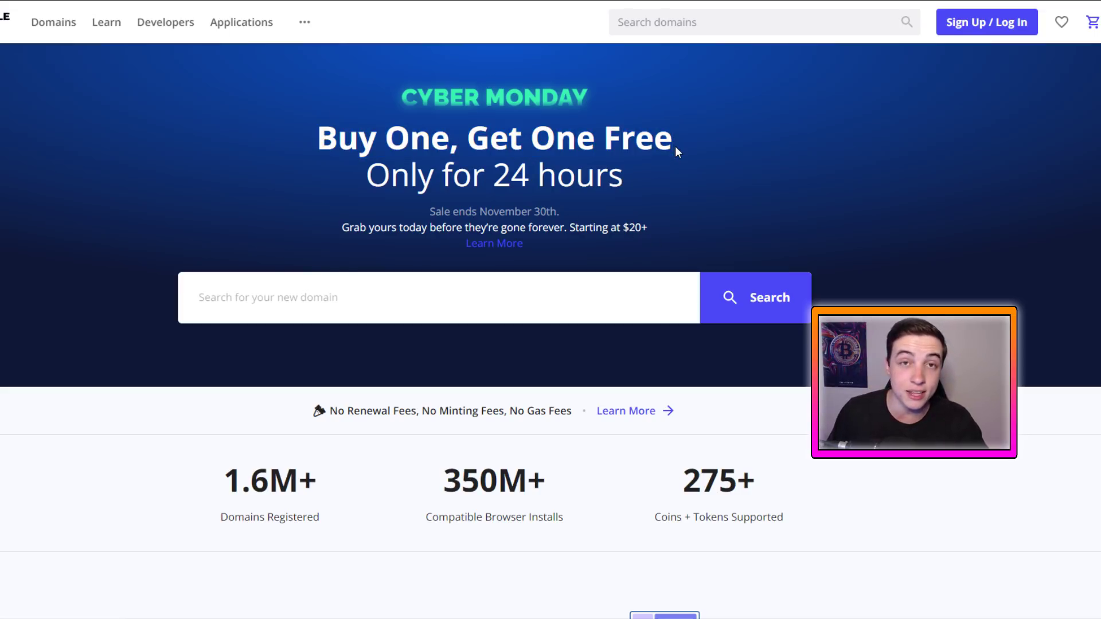
- Open the Cyber Monday offer's details and examine the three-character premium domains and their prices
{"action": "left_click", "coordinate": [494, 243]}
{"action": "scroll", "coordinate": [573, 269], "scroll_direction": "down", "scroll_amount": 3}
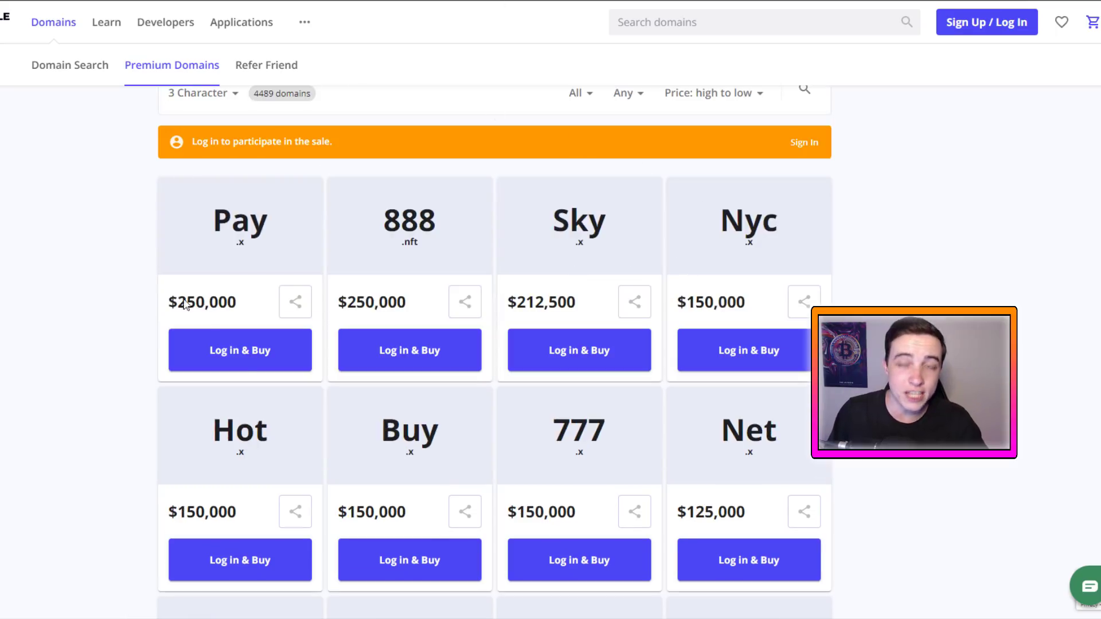
{"action": "scroll", "coordinate": [312, 246], "scroll_direction": "down", "scroll_amount": 5}
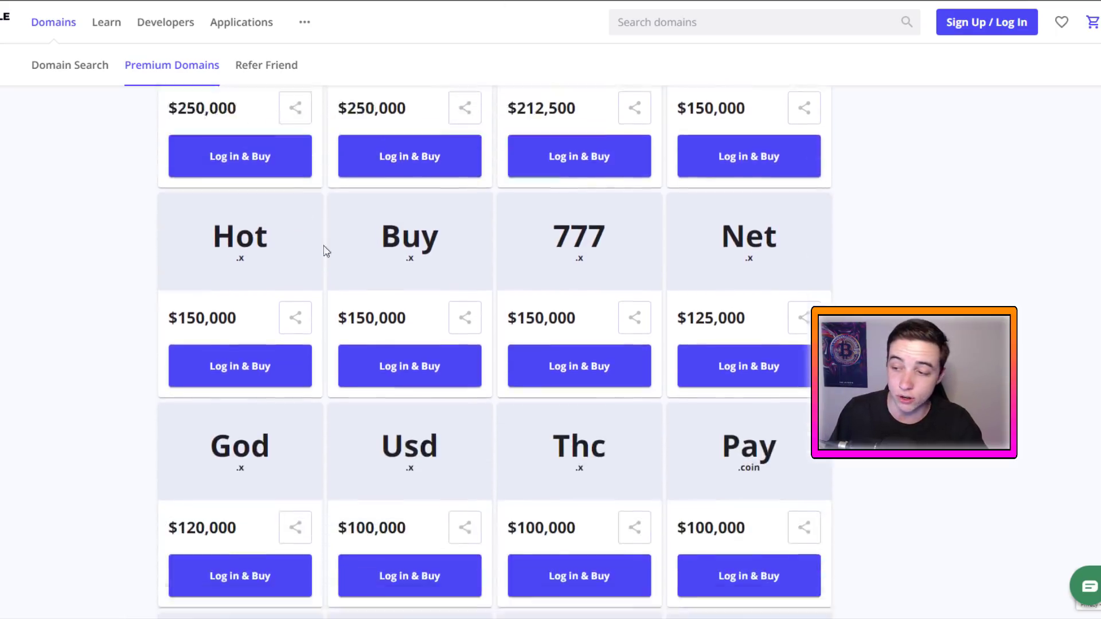
{"action": "scroll", "coordinate": [403, 279], "scroll_direction": "down", "scroll_amount": 3}
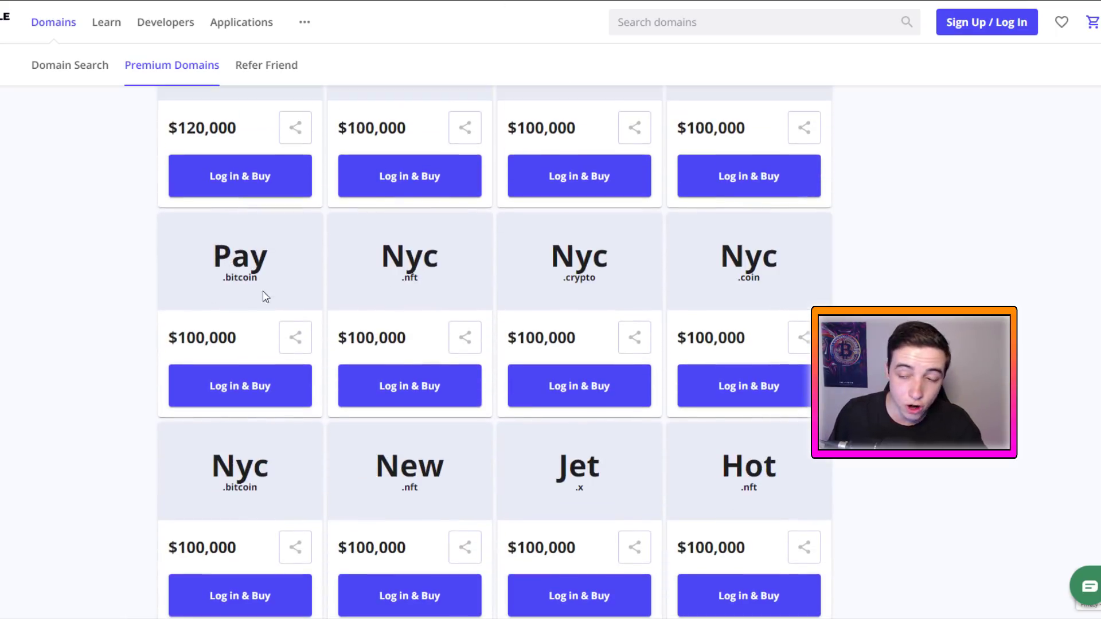
{"action": "scroll", "coordinate": [460, 331], "scroll_direction": "down", "scroll_amount": 3}
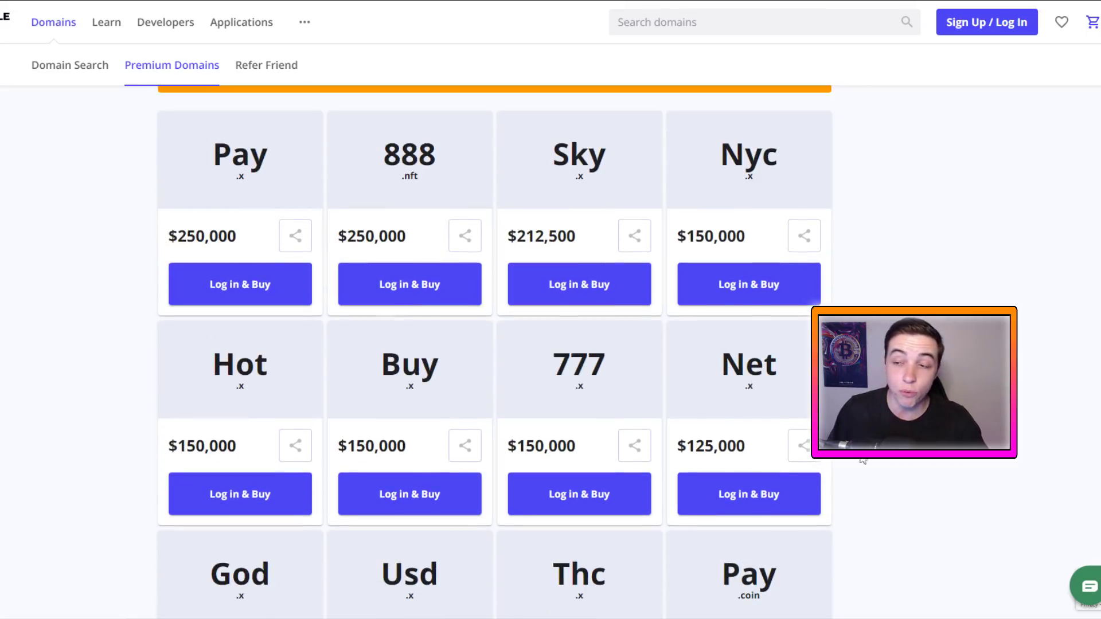
{"action": "scroll", "coordinate": [206, 253], "scroll_direction": "down", "scroll_amount": 4}
{"action": "scroll", "coordinate": [651, 280], "scroll_direction": "up", "scroll_amount": 6}
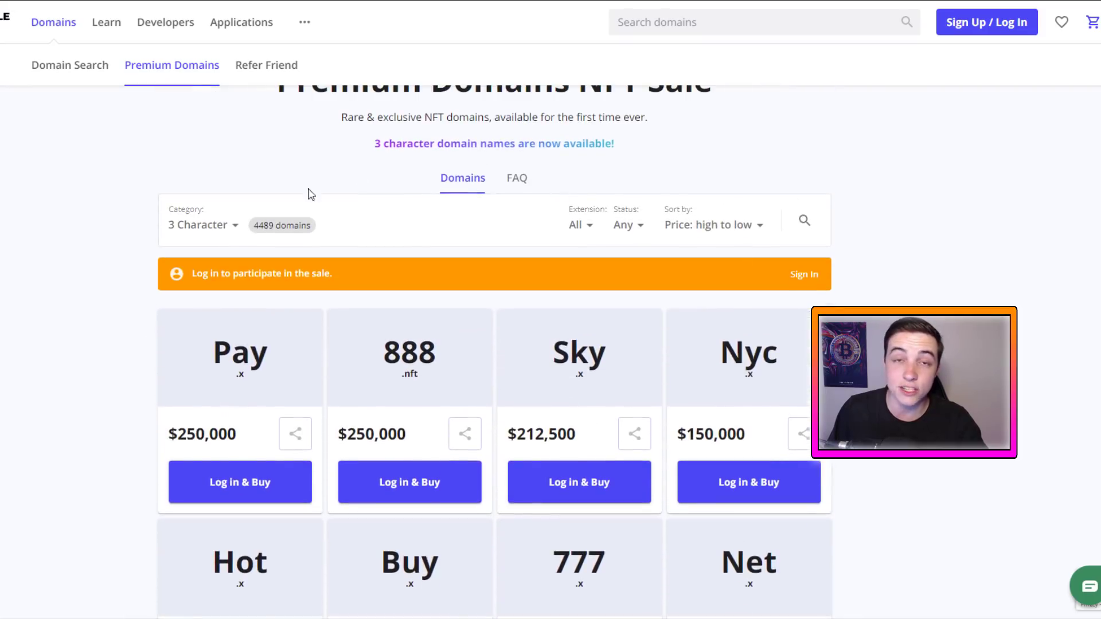
{"action": "scroll", "coordinate": [308, 194], "scroll_direction": "down", "scroll_amount": 1}
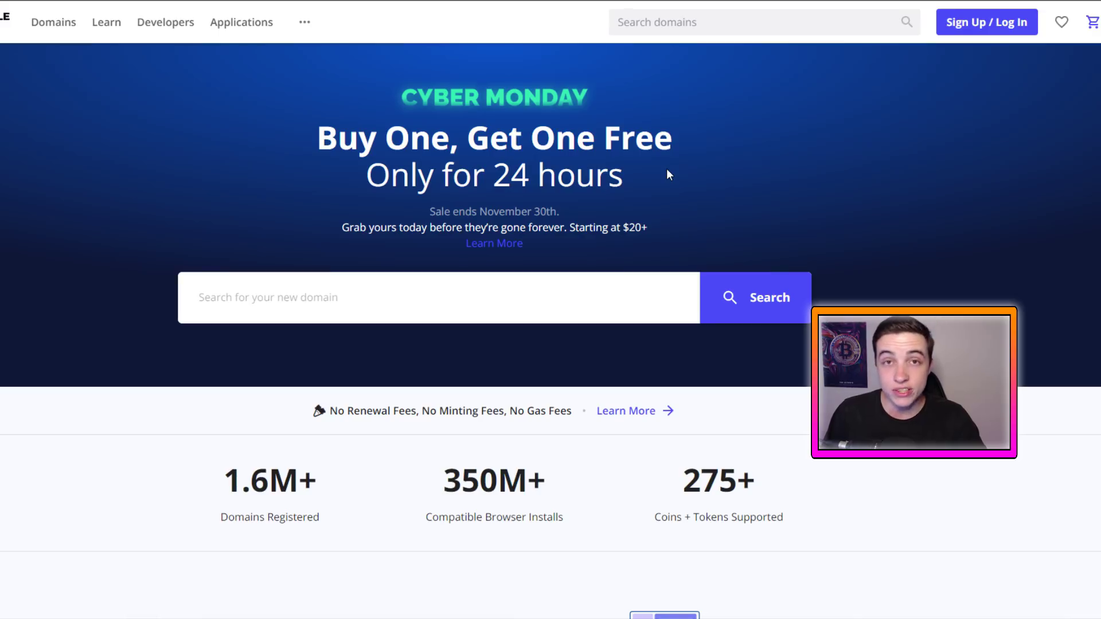
- Highlight the "Buy One, Get One Free" offer headline once more and deselect it
{"action": "left_click_drag", "start_coordinate": [306, 118], "coordinate": [722, 154]}
{"action": "left_click", "coordinate": [721, 154]}
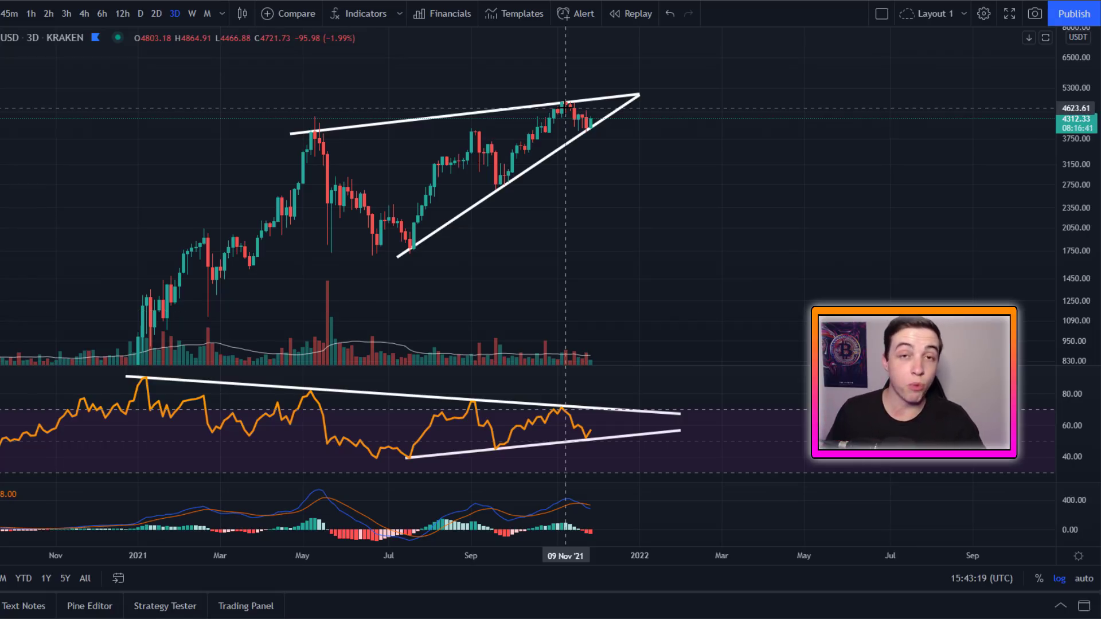
- Trace the price swings since the May high inside the 3D rising wedge and circle the latest candles, deleting the strokes
{"action": "left_click_drag", "start_coordinate": [313, 133], "coordinate": [500, 165]}
{"action": "key", "text": "Delete"}
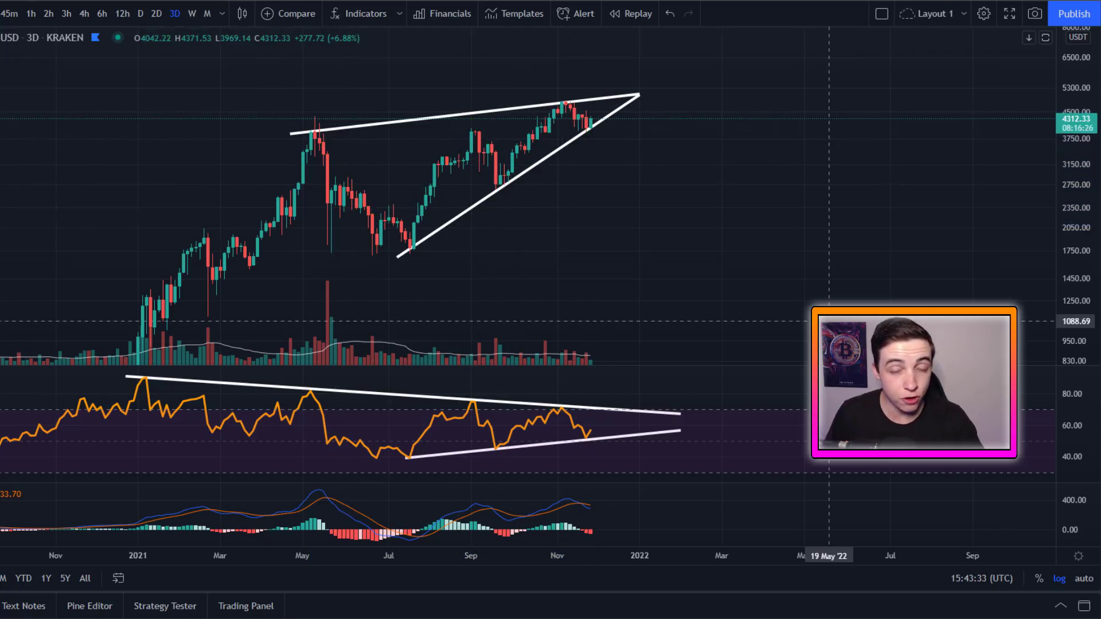
{"action": "mouse_move", "coordinate": [591, 88]}
{"action": "left_mouse_down"}
{"action": "mouse_move", "coordinate": [505, 80]}
{"action": "mouse_move", "coordinate": [297, 114]}
{"action": "mouse_move", "coordinate": [545, 126]}
{"action": "left_mouse_up"}
{"action": "key", "text": "Delete"}
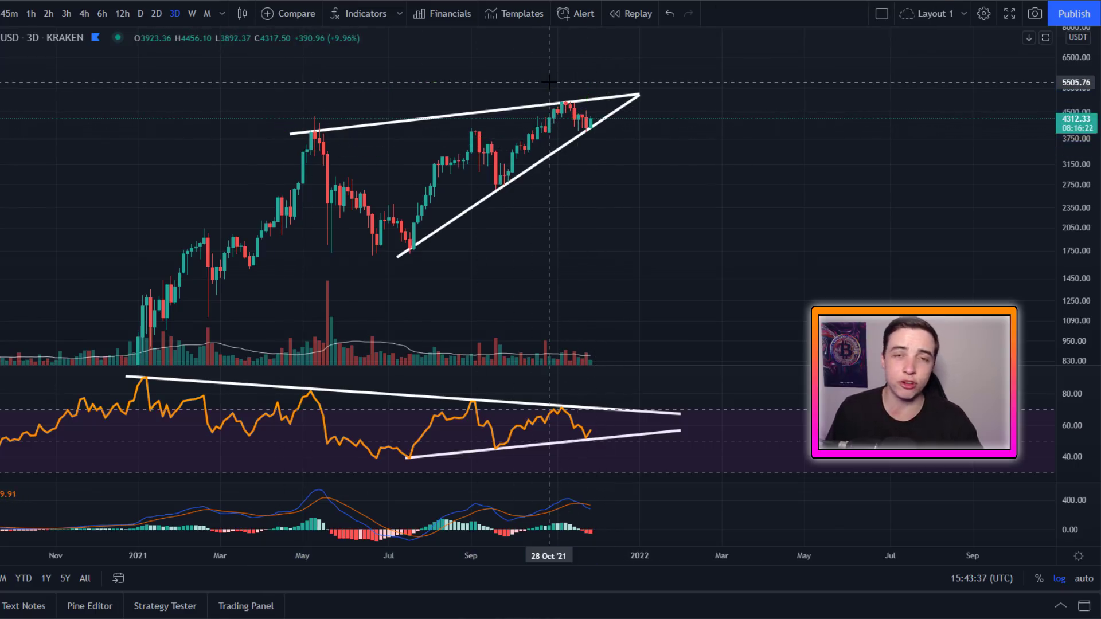
- Mark the July and late-November touches of the wedge's lower trendline and trace from the May high to November, deleting each stroke
{"action": "mouse_move", "coordinate": [426, 234]}
{"action": "left_mouse_down"}
{"action": "mouse_move", "coordinate": [408, 232]}
{"action": "mouse_move", "coordinate": [418, 235]}
{"action": "left_mouse_up"}
{"action": "key", "text": "Delete"}
{"action": "left_click_drag", "start_coordinate": [590, 148], "coordinate": [596, 143]}
{"action": "key", "text": "Delete"}
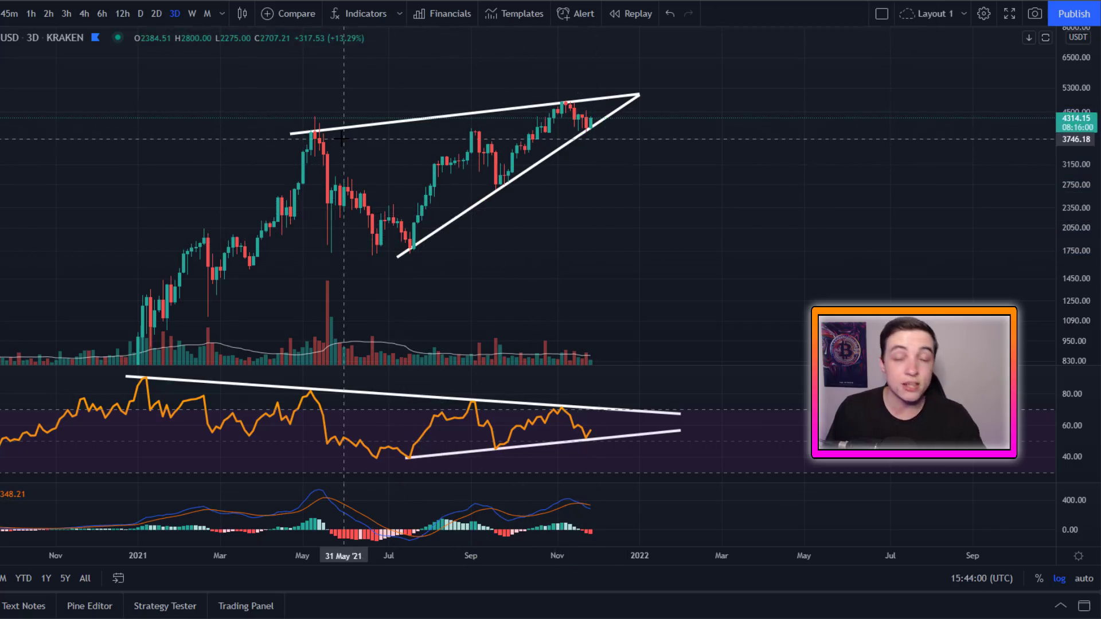
{"action": "mouse_move", "coordinate": [321, 138]}
{"action": "left_mouse_down"}
{"action": "mouse_move", "coordinate": [479, 166]}
{"action": "mouse_move", "coordinate": [564, 117]}
{"action": "left_mouse_up"}
{"action": "key", "text": "Delete"}
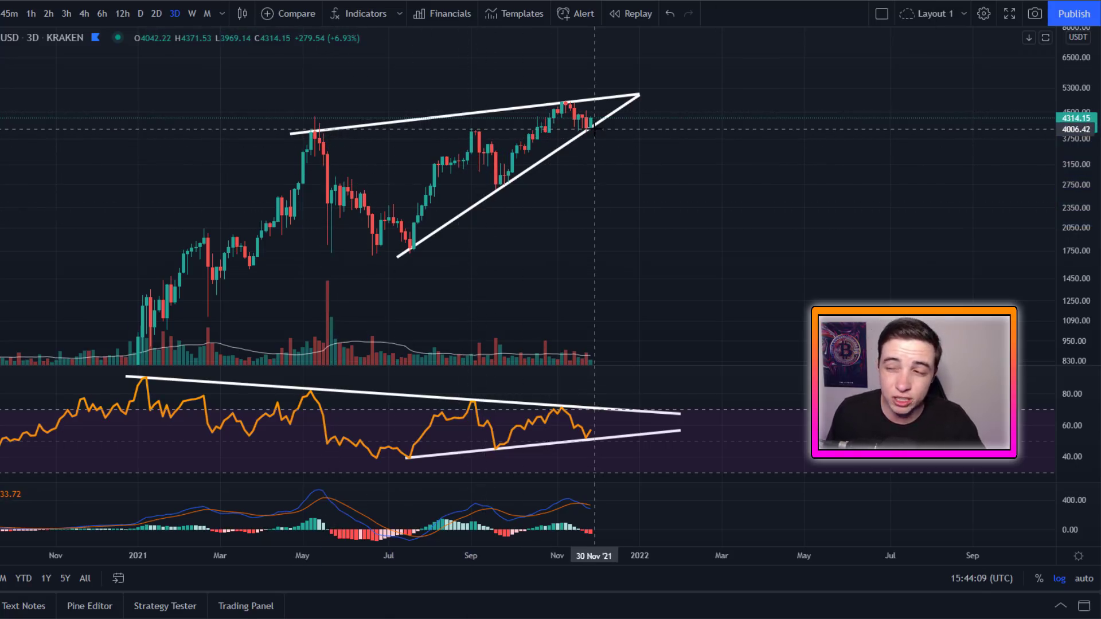
- Circle the price near the wedge's apex and mark the RSI's upper trendline from September to November, deleting the brush marks
{"action": "mouse_move", "coordinate": [597, 86]}
{"action": "left_mouse_down"}
{"action": "mouse_move", "coordinate": [536, 63]}
{"action": "mouse_move", "coordinate": [505, 284]}
{"action": "mouse_move", "coordinate": [599, 86]}
{"action": "left_mouse_up"}
{"action": "key", "text": "Delete"}
{"action": "key", "text": "Delete"}
{"action": "mouse_move", "coordinate": [576, 392]}
{"action": "left_mouse_down"}
{"action": "mouse_move", "coordinate": [327, 365]}
{"action": "mouse_move", "coordinate": [442, 482]}
{"action": "mouse_move", "coordinate": [505, 383]}
{"action": "mouse_move", "coordinate": [479, 383]}
{"action": "left_mouse_up"}
{"action": "key", "text": "Delete"}
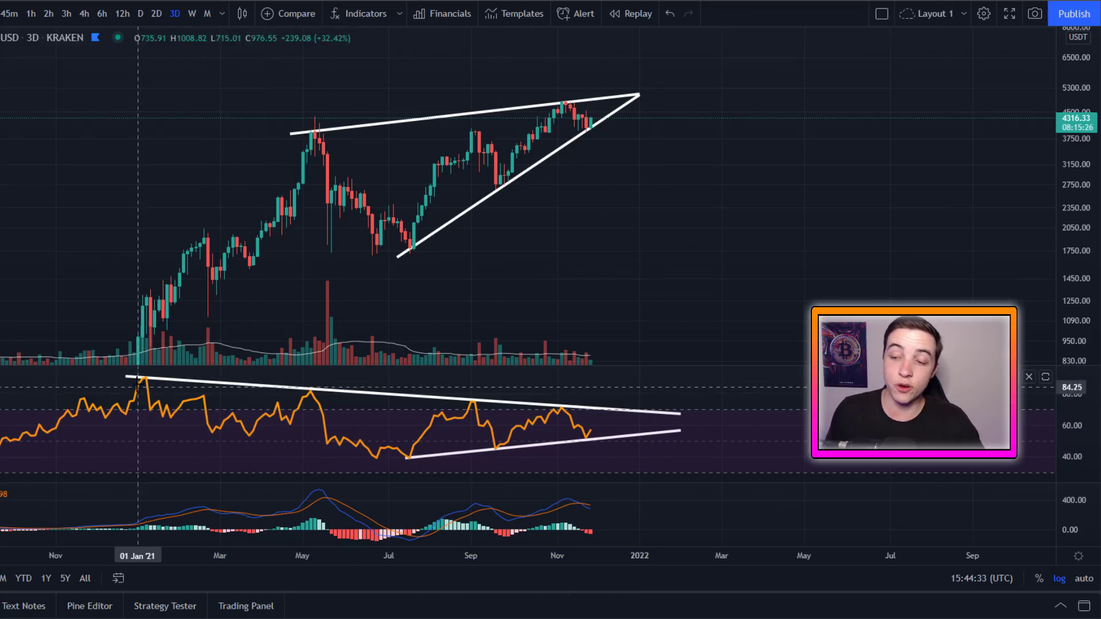
- Trace the RSI's lower highs since January and its swings off the rising support since July, deleting each brush stroke
{"action": "mouse_move", "coordinate": [138, 387]}
{"action": "left_mouse_down"}
{"action": "mouse_move", "coordinate": [155, 399]}
{"action": "mouse_move", "coordinate": [488, 405]}
{"action": "mouse_move", "coordinate": [533, 432]}
{"action": "left_mouse_up"}
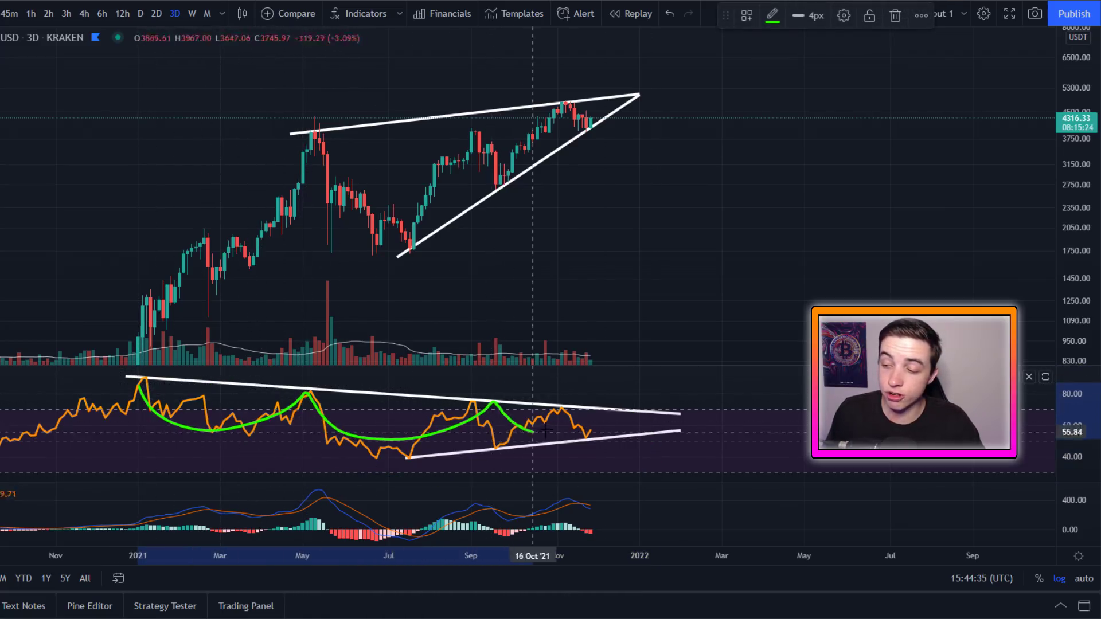
{"action": "key", "text": "Delete"}
{"action": "mouse_move", "coordinate": [405, 457]}
{"action": "left_mouse_down"}
{"action": "mouse_move", "coordinate": [488, 391]}
{"action": "mouse_move", "coordinate": [570, 388]}
{"action": "mouse_move", "coordinate": [579, 398]}
{"action": "left_mouse_up"}
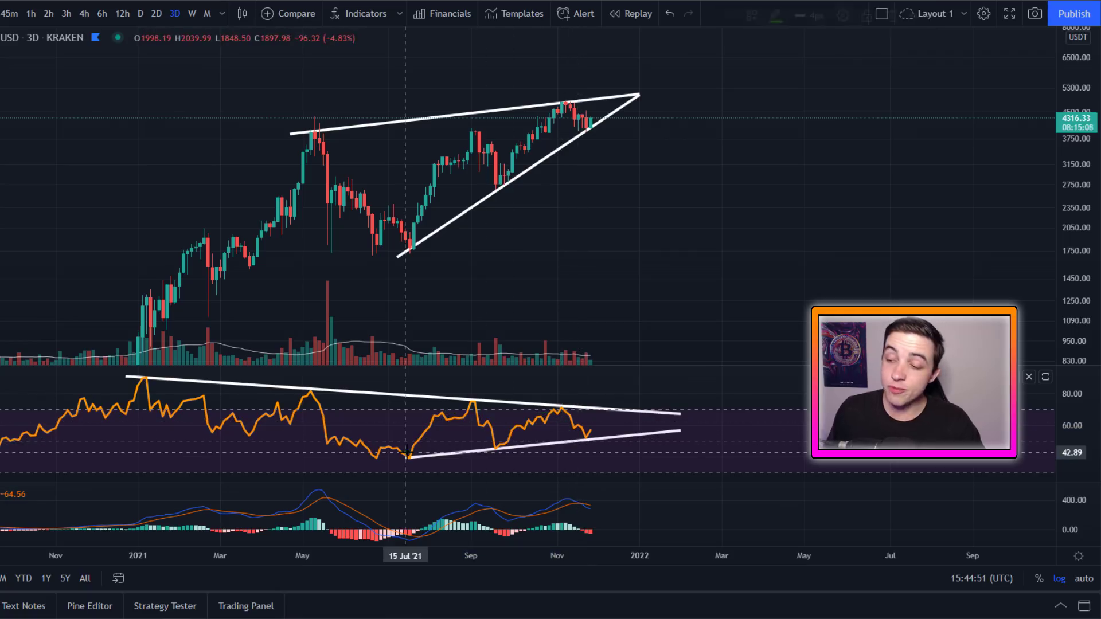
{"action": "mouse_move", "coordinate": [405, 454]}
{"action": "left_mouse_down"}
{"action": "mouse_move", "coordinate": [471, 400]}
{"action": "mouse_move", "coordinate": [496, 446]}
{"action": "mouse_move", "coordinate": [565, 410]}
{"action": "mouse_move", "coordinate": [586, 446]}
{"action": "left_mouse_up"}
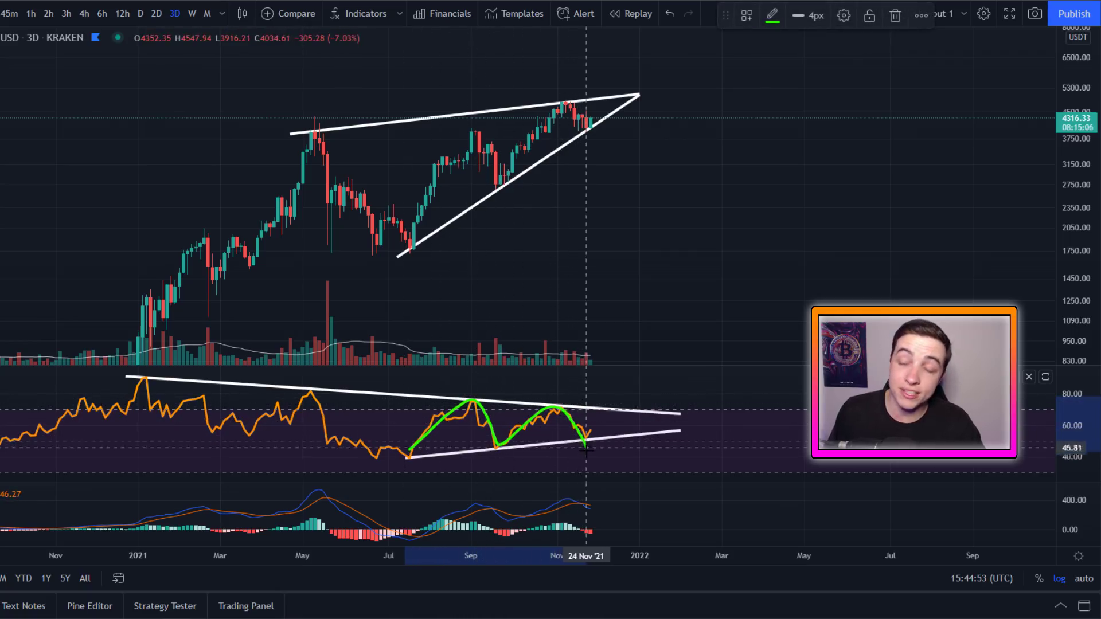
{"action": "key", "text": "Delete"}
- Sketch the RSI zigzagging inside its triangle until about 30 December and a possible breakdown below support, deleting the strokes
{"action": "mouse_move", "coordinate": [619, 402]}
{"action": "left_mouse_down"}
{"action": "mouse_move", "coordinate": [570, 394]}
{"action": "mouse_move", "coordinate": [479, 457]}
{"action": "mouse_move", "coordinate": [615, 406]}
{"action": "left_mouse_up"}
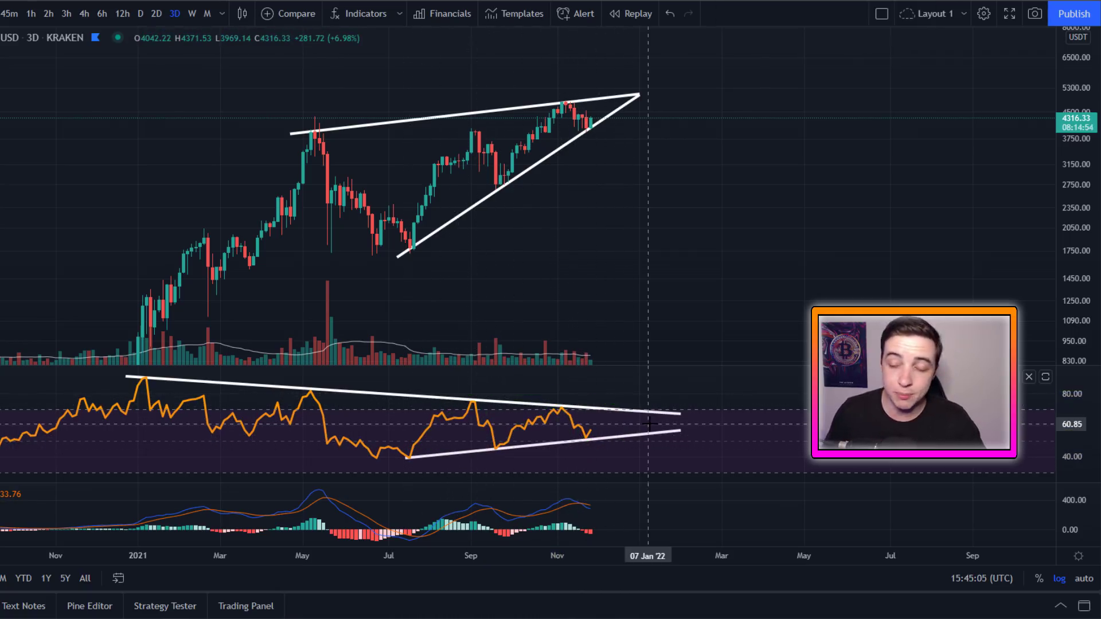
{"action": "mouse_move", "coordinate": [571, 408]}
{"action": "left_mouse_down"}
{"action": "mouse_move", "coordinate": [576, 427]}
{"action": "mouse_move", "coordinate": [636, 409]}
{"action": "left_mouse_up"}
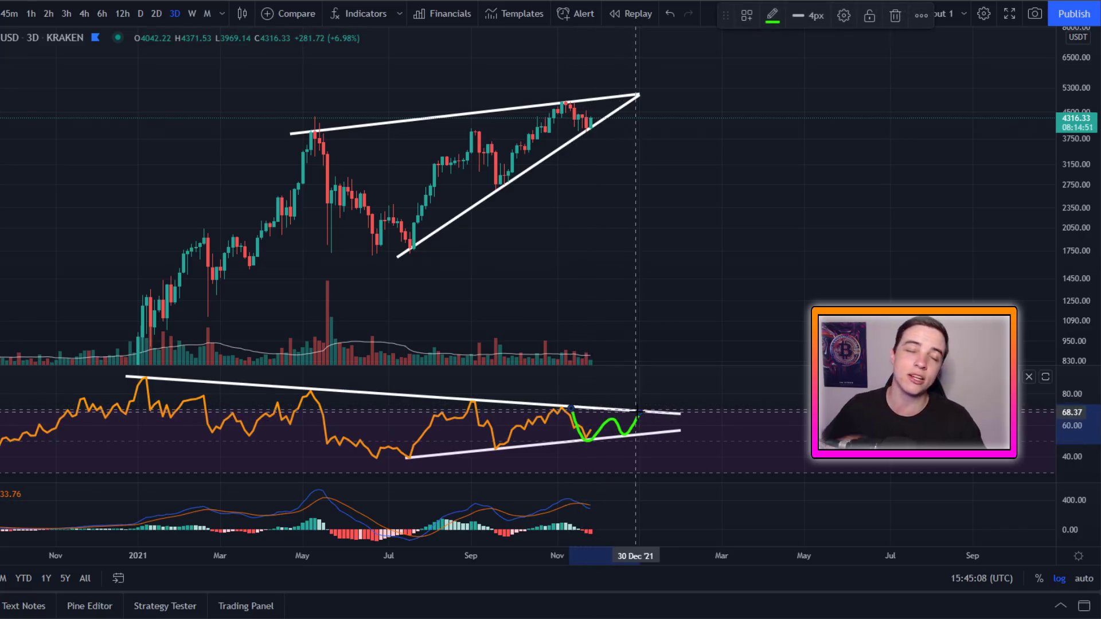
{"action": "key", "text": "Delete"}
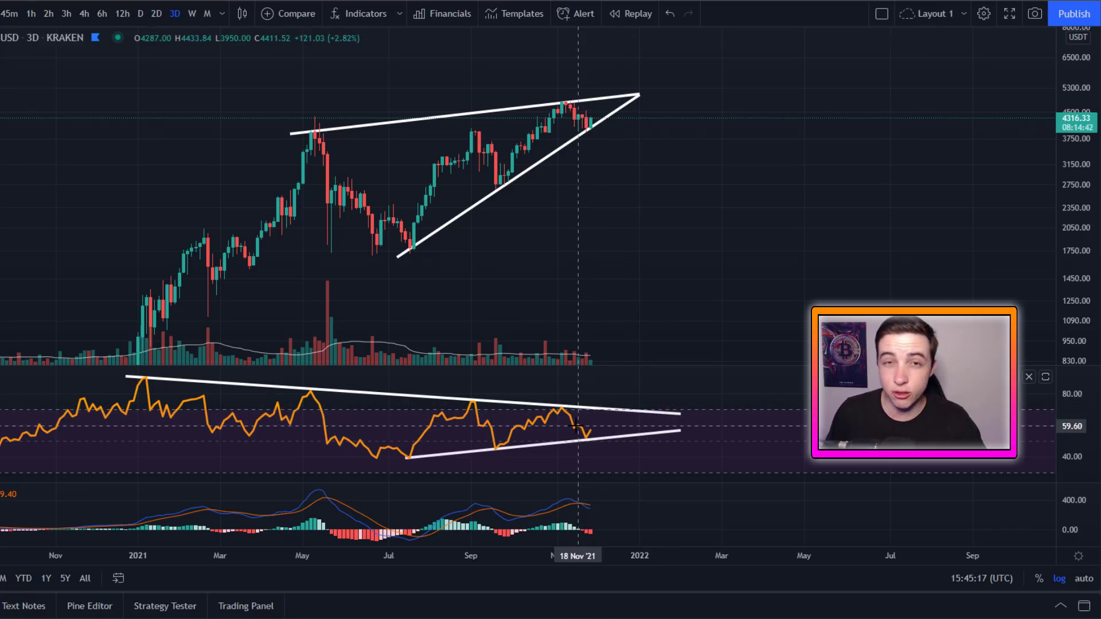
{"action": "mouse_move", "coordinate": [578, 427]}
{"action": "left_mouse_down"}
{"action": "mouse_move", "coordinate": [617, 431]}
{"action": "mouse_move", "coordinate": [635, 472]}
{"action": "left_mouse_up"}
{"action": "key", "text": "Delete"}
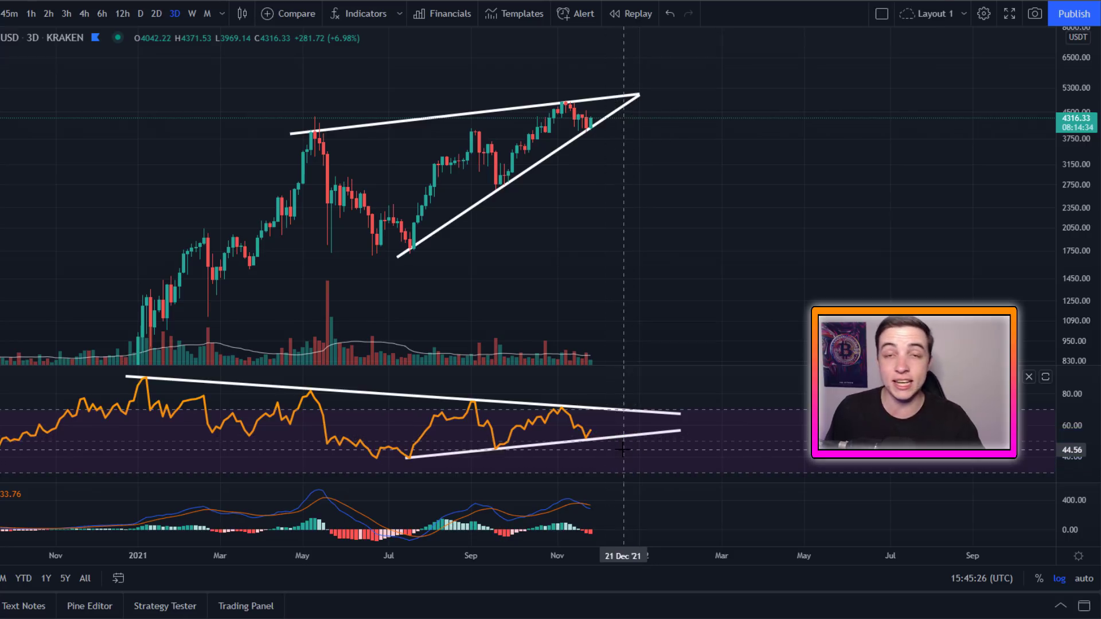
- Sketch a price drop below the wedge and an RSI move up to its upper trendline, deleting both strokes
{"action": "left_click_drag", "start_coordinate": [589, 122], "coordinate": [638, 152]}
{"action": "key", "text": "Delete"}
{"action": "mouse_move", "coordinate": [575, 425]}
{"action": "left_mouse_down"}
{"action": "mouse_move", "coordinate": [611, 411]}
{"action": "mouse_move", "coordinate": [599, 407]}
{"action": "mouse_move", "coordinate": [628, 407]}
{"action": "left_mouse_up"}
{"action": "key", "text": "Delete"}
{"action": "key", "text": "Delete"}
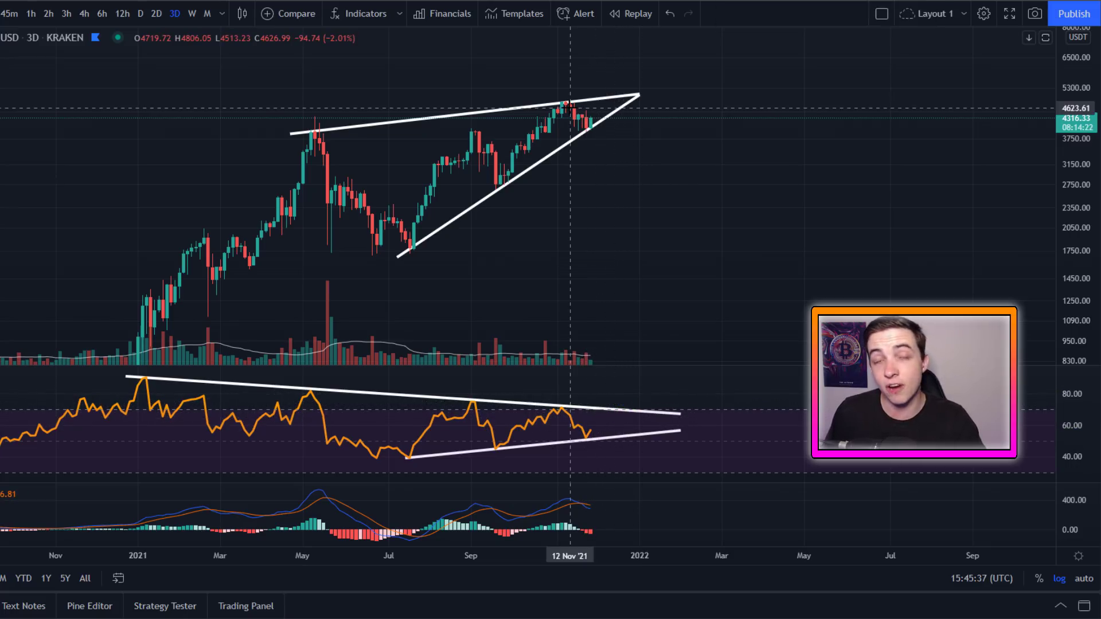
- Sketch a price breakout above the wedge and mark the RSI's upper trendline near its end, deleting both strokes
{"action": "mouse_move", "coordinate": [565, 111]}
{"action": "left_mouse_down"}
{"action": "mouse_move", "coordinate": [591, 120]}
{"action": "mouse_move", "coordinate": [680, 49]}
{"action": "left_mouse_up"}
{"action": "key", "text": "Delete"}
{"action": "mouse_move", "coordinate": [619, 396]}
{"action": "left_mouse_down"}
{"action": "mouse_move", "coordinate": [591, 405]}
{"action": "mouse_move", "coordinate": [618, 397]}
{"action": "left_mouse_up"}
{"action": "key", "text": "Delete"}
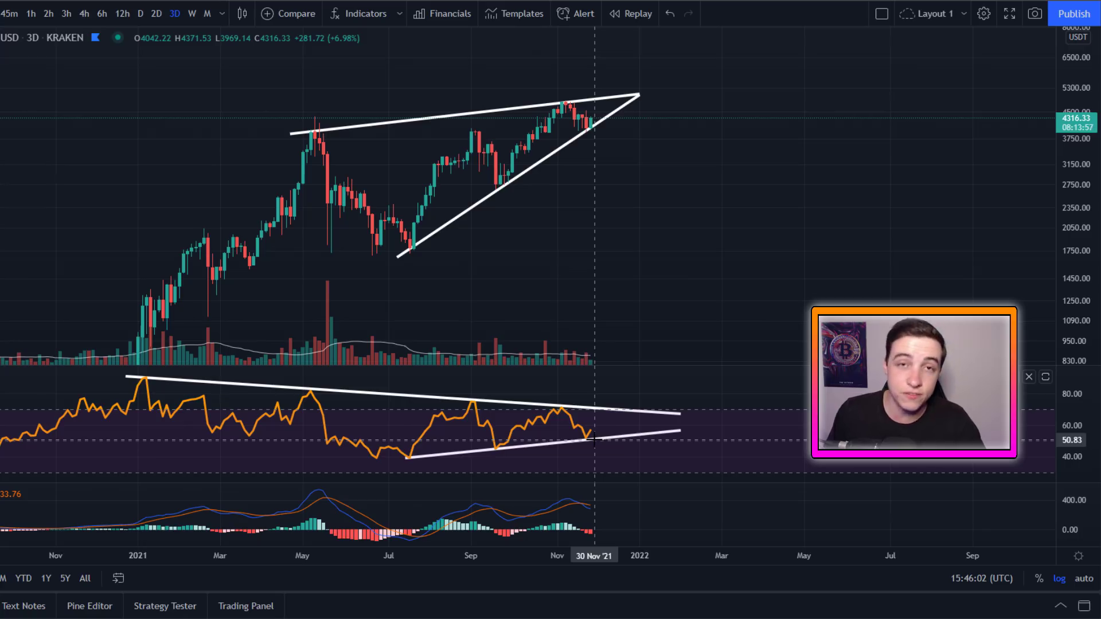
- Circle the latest candles and the rising wedge's tip in green with the brush
{"action": "mouse_move", "coordinate": [613, 86]}
{"action": "left_mouse_down"}
{"action": "mouse_move", "coordinate": [565, 108]}
{"action": "mouse_move", "coordinate": [607, 146]}
{"action": "mouse_move", "coordinate": [592, 72]}
{"action": "left_mouse_up"}
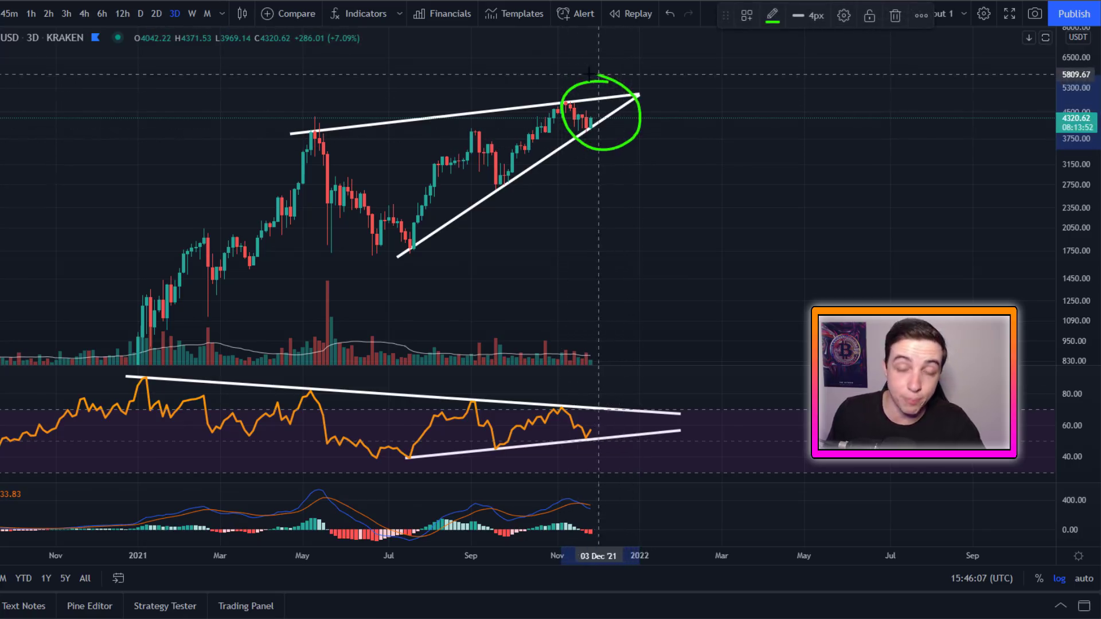
- Delete the wedge-tip circle and briefly mark the latest candles inside the red resistance zone on the daily dominance chart, undoing that mark
{"action": "key", "text": "Delete"}
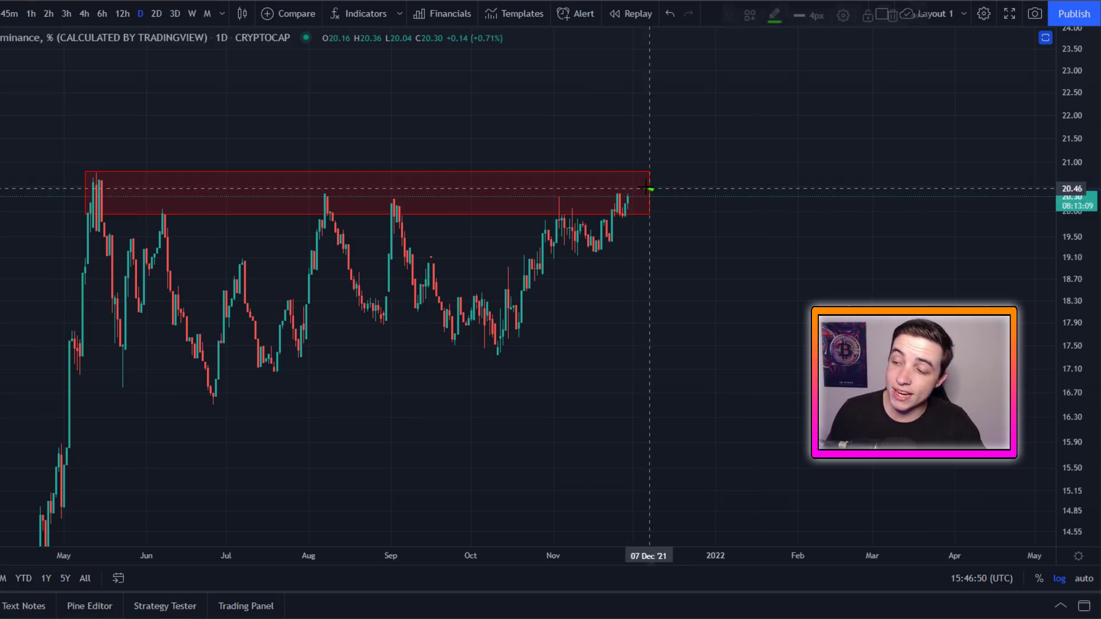
{"action": "mouse_move", "coordinate": [651, 188]}
{"action": "left_mouse_down"}
{"action": "mouse_move", "coordinate": [601, 202]}
{"action": "mouse_move", "coordinate": [630, 185]}
{"action": "left_mouse_up"}
{"action": "key", "text": "ctrl+z"}
{"action": "key", "text": "ctrl+z"}
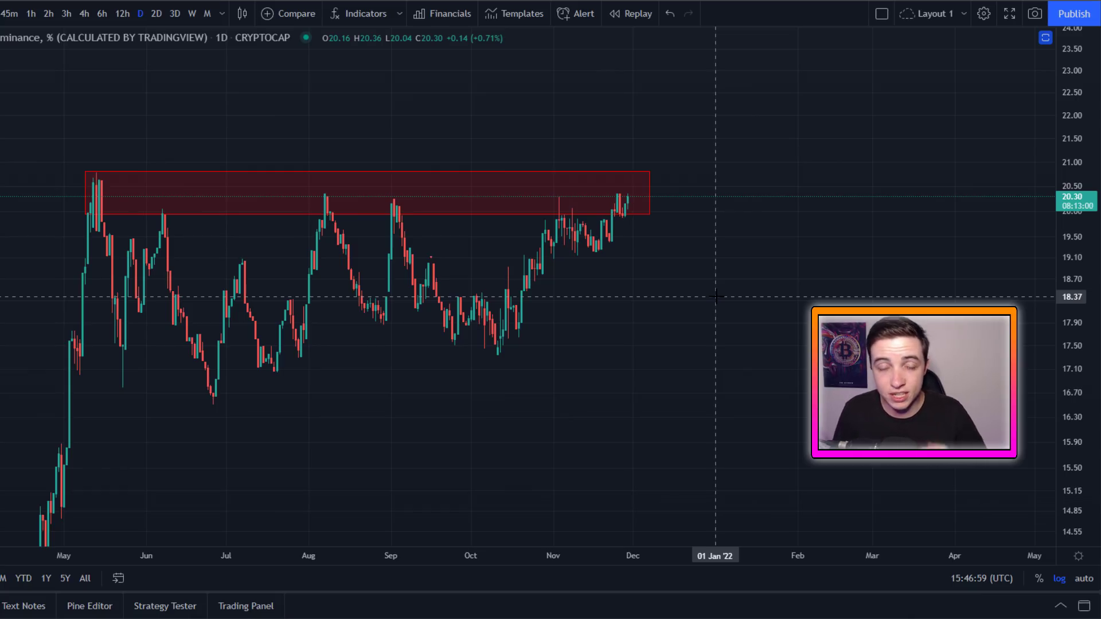
- Sketch the dominance rise from late September into the red resistance zone and a possible drop away from it, undoing both strokes
{"action": "left_click_drag", "start_coordinate": [453, 325], "coordinate": [665, 173]}
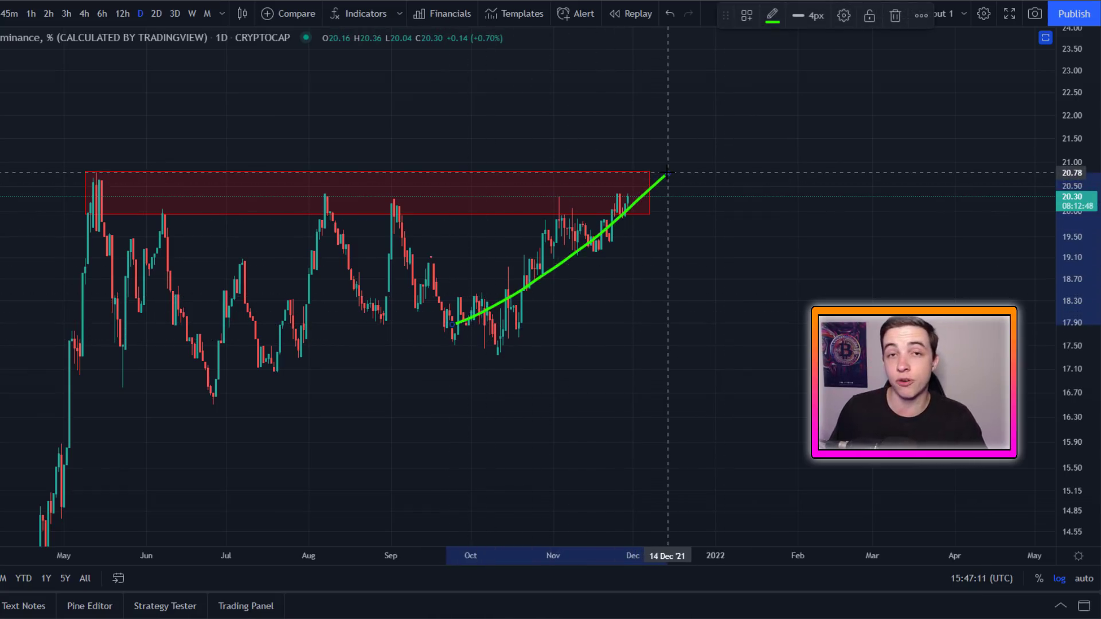
{"action": "key", "text": "ctrl+z"}
{"action": "mouse_move", "coordinate": [592, 211]}
{"action": "left_mouse_down"}
{"action": "mouse_move", "coordinate": [630, 192]}
{"action": "mouse_move", "coordinate": [738, 336]}
{"action": "left_mouse_up"}
{"action": "key", "text": "ctrl+z"}
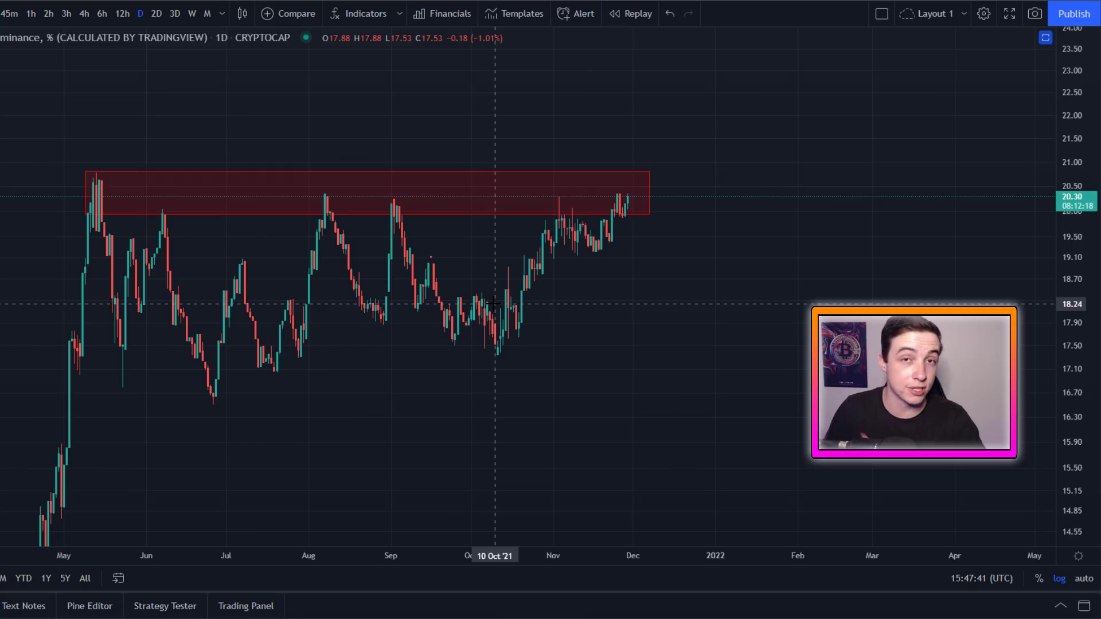
- Circle the dominance rally since October and the May peak in the resistance zone, deleting both circles
{"action": "mouse_move", "coordinate": [682, 201]}
{"action": "left_mouse_down"}
{"action": "mouse_move", "coordinate": [668, 183]}
{"action": "mouse_move", "coordinate": [439, 290]}
{"action": "mouse_move", "coordinate": [700, 261]}
{"action": "left_mouse_up"}
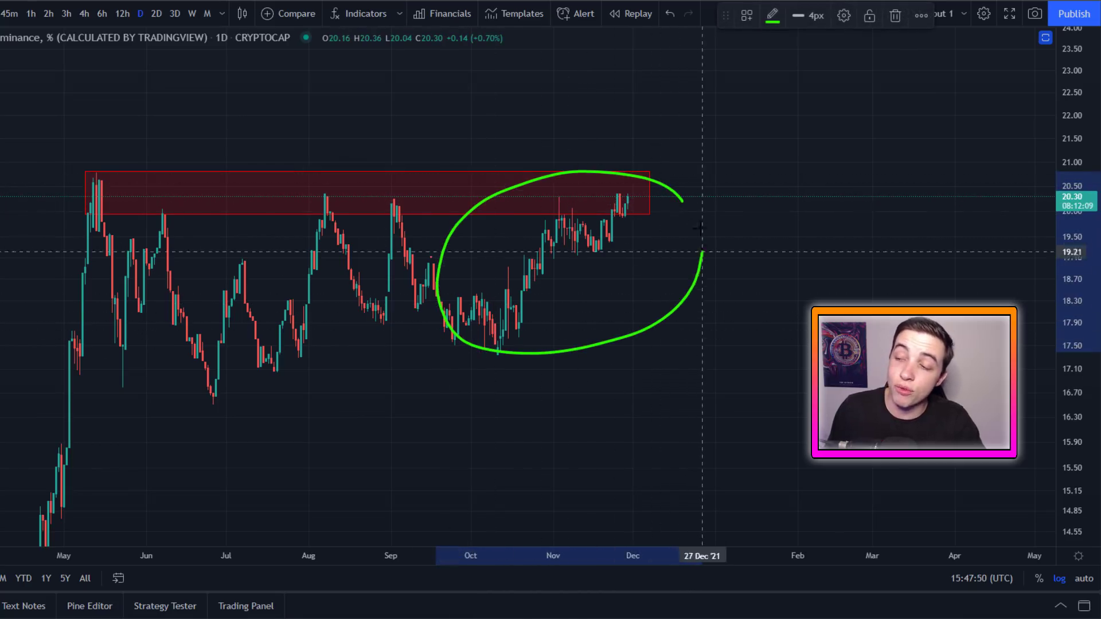
{"action": "key", "text": "Delete"}
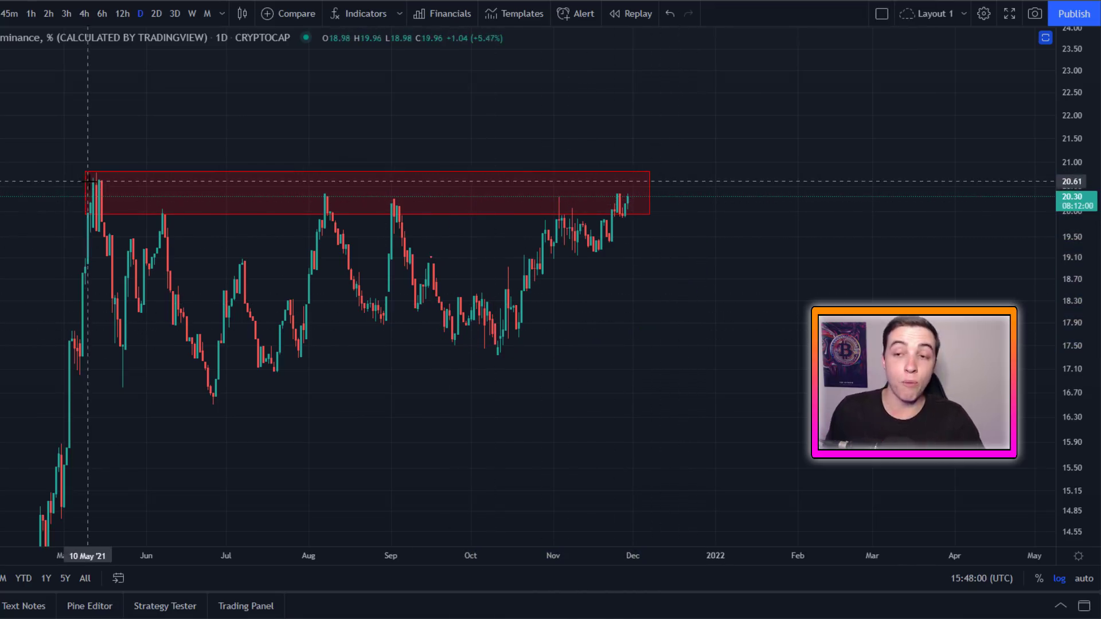
{"action": "mouse_move", "coordinate": [141, 171]}
{"action": "left_mouse_down"}
{"action": "mouse_move", "coordinate": [112, 166]}
{"action": "mouse_move", "coordinate": [62, 210]}
{"action": "mouse_move", "coordinate": [109, 230]}
{"action": "mouse_move", "coordinate": [148, 178]}
{"action": "mouse_move", "coordinate": [118, 167]}
{"action": "left_mouse_up"}
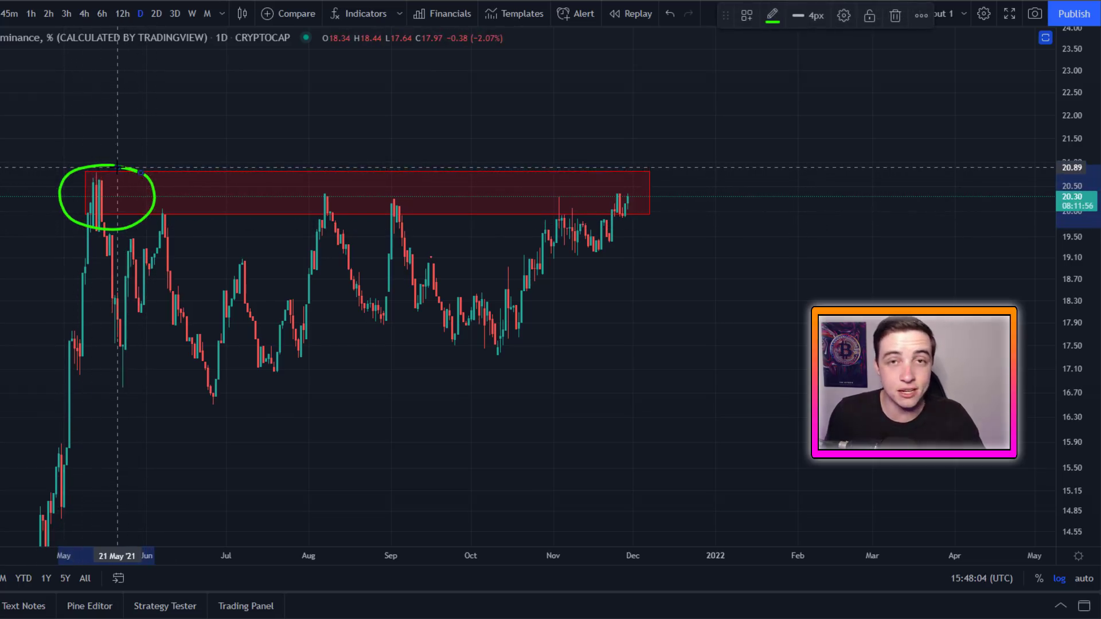
{"action": "key", "text": "Delete"}
- Sketch possible dominance breakouts above the red resistance zone with the green brush, clearing the strokes between attempts
{"action": "mouse_move", "coordinate": [639, 187]}
{"action": "left_mouse_down"}
{"action": "mouse_move", "coordinate": [628, 156]}
{"action": "mouse_move", "coordinate": [648, 161]}
{"action": "mouse_move", "coordinate": [633, 178]}
{"action": "mouse_move", "coordinate": [663, 180]}
{"action": "mouse_move", "coordinate": [716, 118]}
{"action": "left_mouse_up"}
{"action": "key", "text": "Delete"}
{"action": "key", "text": "Delete"}
{"action": "key", "text": "Delete"}
{"action": "mouse_move", "coordinate": [629, 137]}
{"action": "left_mouse_down"}
{"action": "mouse_move", "coordinate": [708, 147]}
{"action": "mouse_move", "coordinate": [706, 184]}
{"action": "mouse_move", "coordinate": [687, 137]}
{"action": "left_mouse_up"}
{"action": "key", "text": "Delete"}
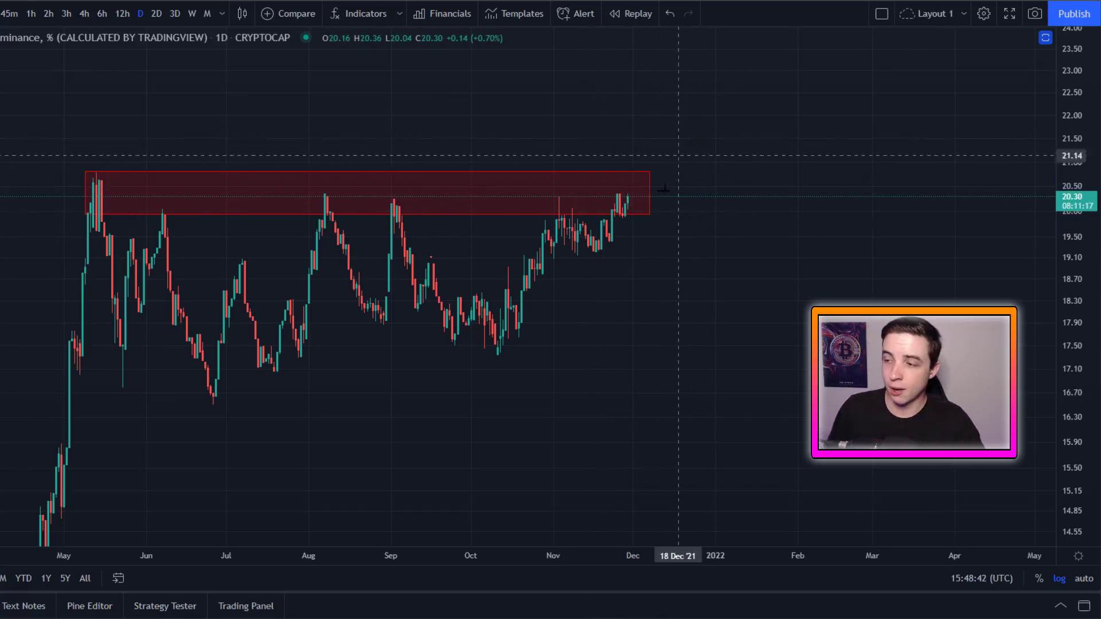
{"action": "mouse_move", "coordinate": [610, 213]}
{"action": "left_mouse_down"}
{"action": "mouse_move", "coordinate": [647, 131]}
{"action": "mouse_move", "coordinate": [702, 134]}
{"action": "left_mouse_up"}
{"action": "key", "text": "Delete"}
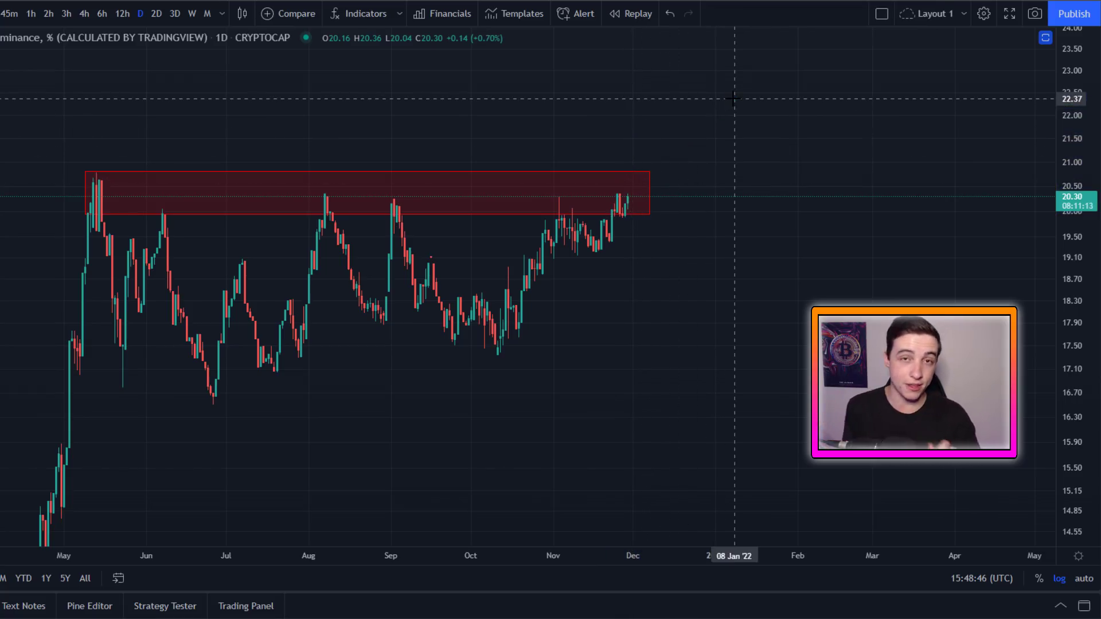
{"action": "mouse_move", "coordinate": [605, 218]}
{"action": "left_mouse_down"}
{"action": "mouse_move", "coordinate": [654, 153]}
{"action": "mouse_move", "coordinate": [694, 180]}
{"action": "mouse_move", "coordinate": [770, 78]}
{"action": "left_mouse_up"}
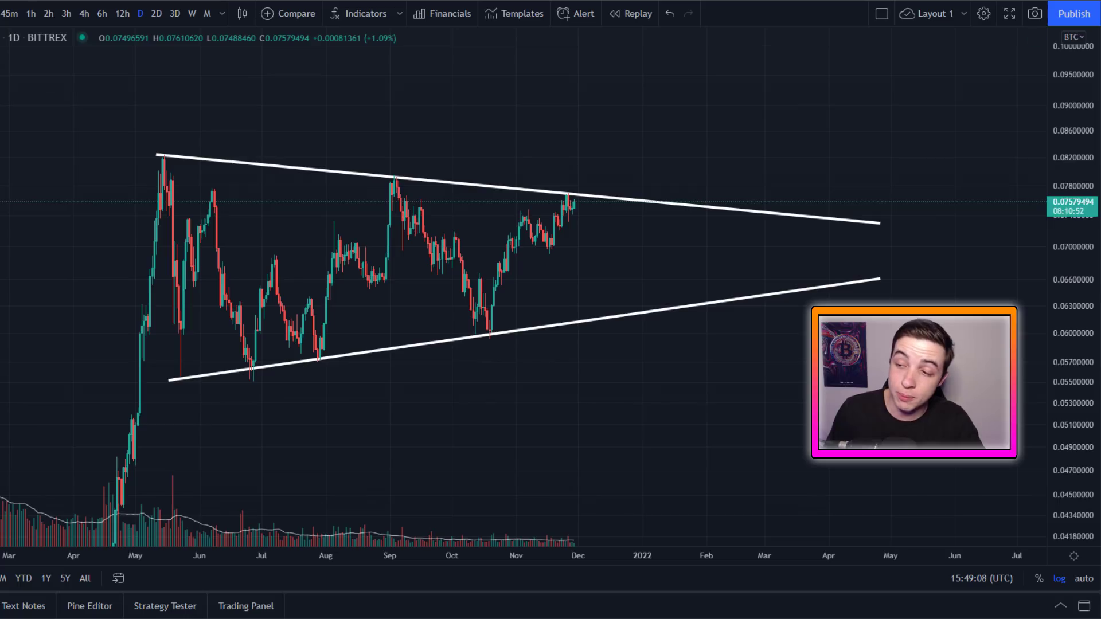
- On the daily BTC-priced Bittrex chart, mark the price swings inside the triangle and the latest touch of its upper trendline, clearing the marks
{"action": "mouse_move", "coordinate": [624, 165]}
{"action": "left_mouse_down"}
{"action": "mouse_move", "coordinate": [573, 152]}
{"action": "mouse_move", "coordinate": [633, 227]}
{"action": "left_mouse_up"}
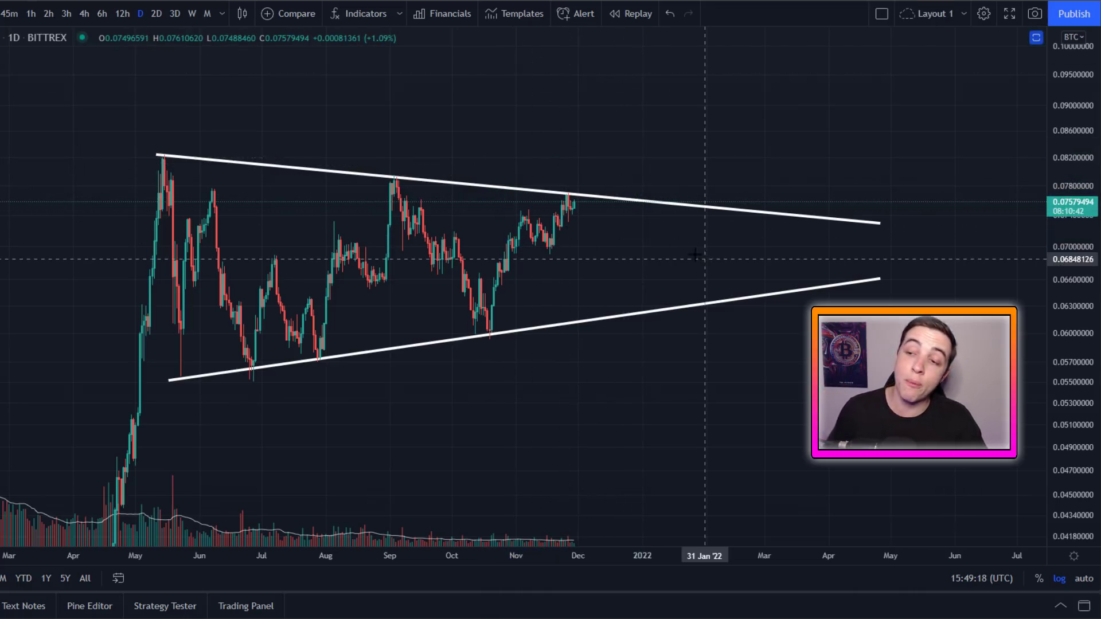
{"action": "mouse_move", "coordinate": [166, 166]}
{"action": "left_mouse_down"}
{"action": "mouse_move", "coordinate": [196, 221]}
{"action": "mouse_move", "coordinate": [312, 318]}
{"action": "mouse_move", "coordinate": [417, 216]}
{"action": "mouse_move", "coordinate": [551, 240]}
{"action": "left_mouse_up"}
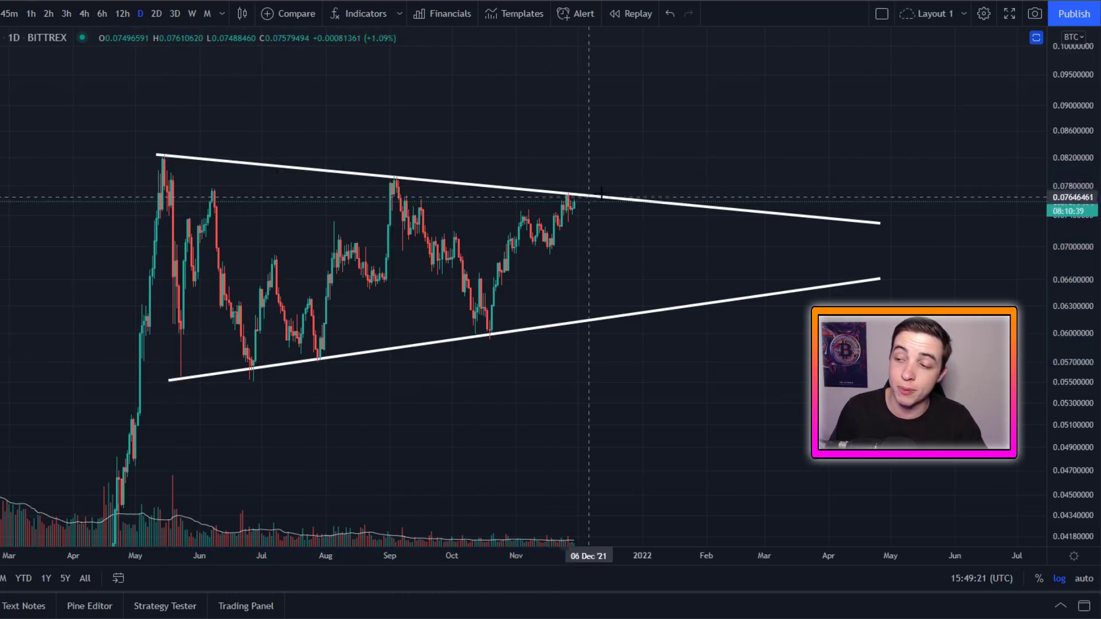
{"action": "left_click_drag", "start_coordinate": [551, 183], "coordinate": [553, 186]}
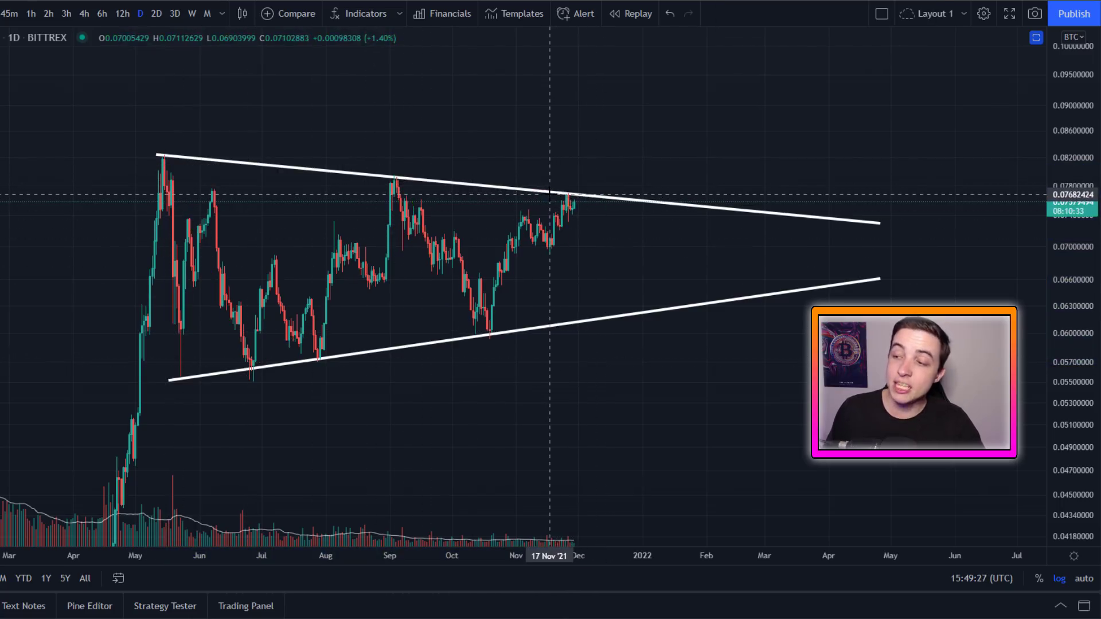
{"action": "left_click_drag", "start_coordinate": [549, 195], "coordinate": [590, 192]}
{"action": "key", "text": "Delete"}
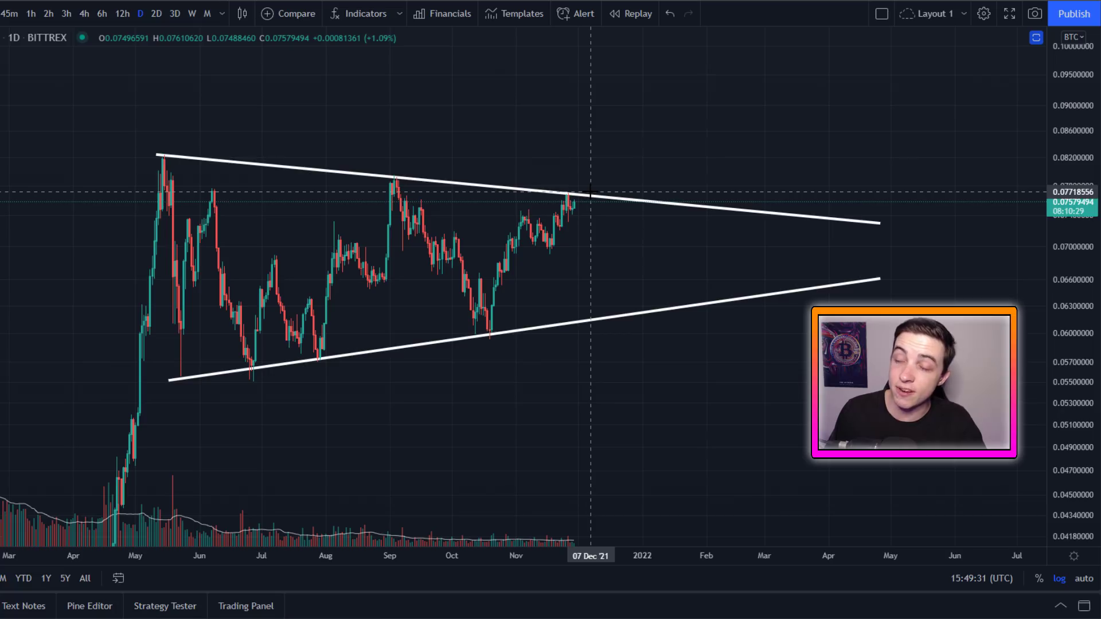
- Sketch possible breakouts above the triangle's upper trendline, including a retest and a rise to about 0.09 BTC, deleting each stroke
{"action": "mouse_move", "coordinate": [561, 194]}
{"action": "left_mouse_down"}
{"action": "mouse_move", "coordinate": [572, 208]}
{"action": "mouse_move", "coordinate": [584, 179]}
{"action": "mouse_move", "coordinate": [601, 196]}
{"action": "mouse_move", "coordinate": [695, 103]}
{"action": "left_mouse_up"}
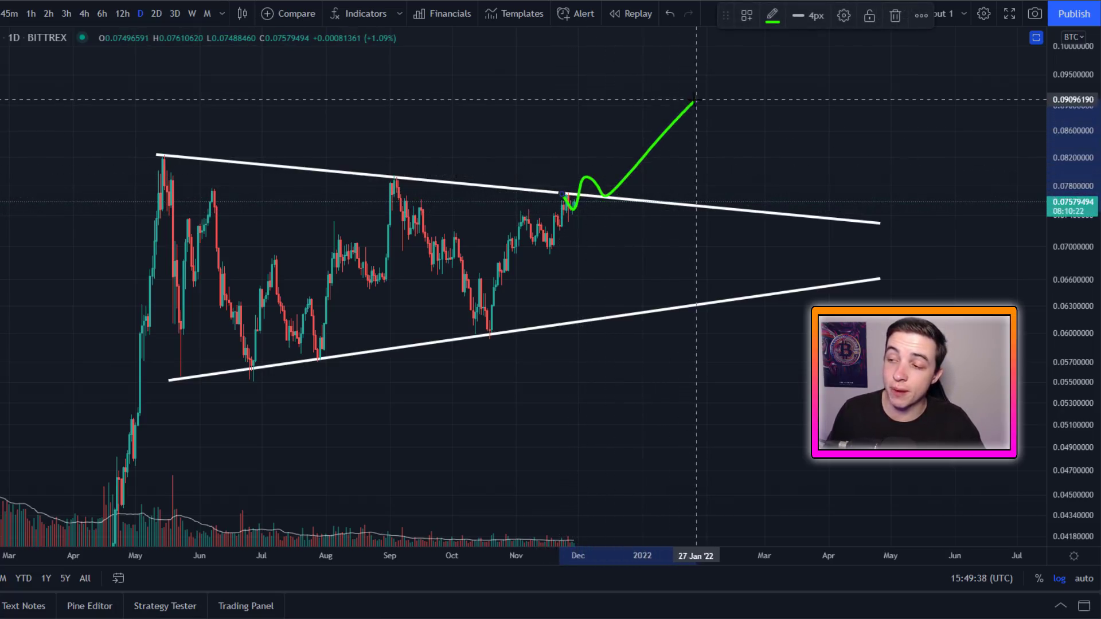
{"action": "key", "text": "Delete"}
{"action": "mouse_move", "coordinate": [561, 194]}
{"action": "left_mouse_down"}
{"action": "mouse_move", "coordinate": [609, 177]}
{"action": "mouse_move", "coordinate": [644, 192]}
{"action": "left_mouse_up"}
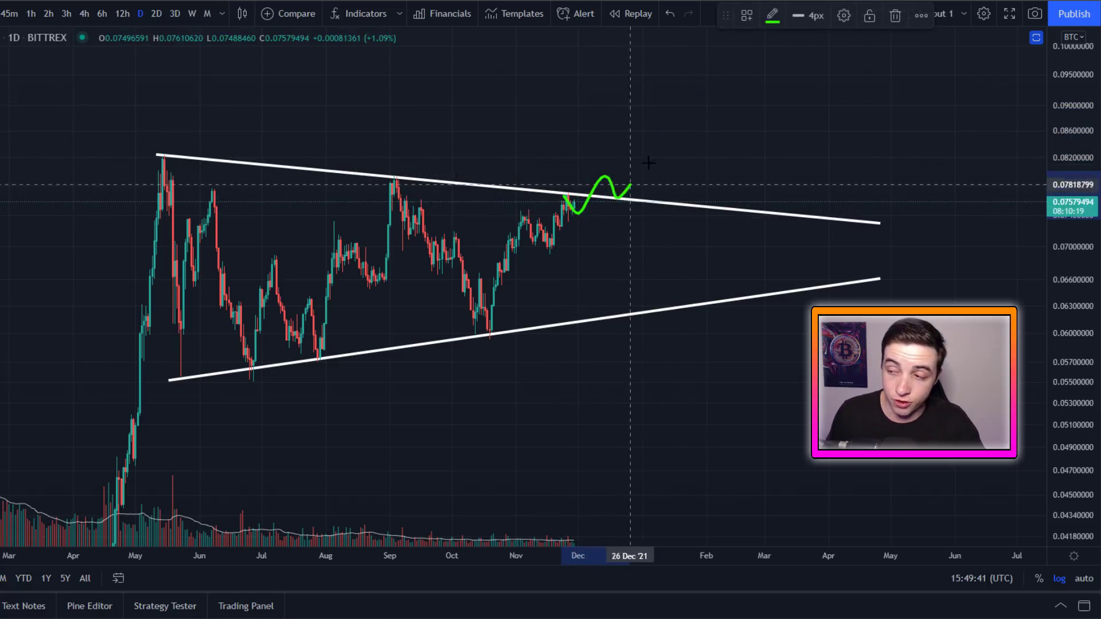
{"action": "key", "text": "Delete"}
{"action": "mouse_move", "coordinate": [566, 198]}
{"action": "left_mouse_down"}
{"action": "mouse_move", "coordinate": [580, 167]}
{"action": "mouse_move", "coordinate": [622, 170]}
{"action": "mouse_move", "coordinate": [688, 102]}
{"action": "left_mouse_up"}
{"action": "key", "text": "Delete"}
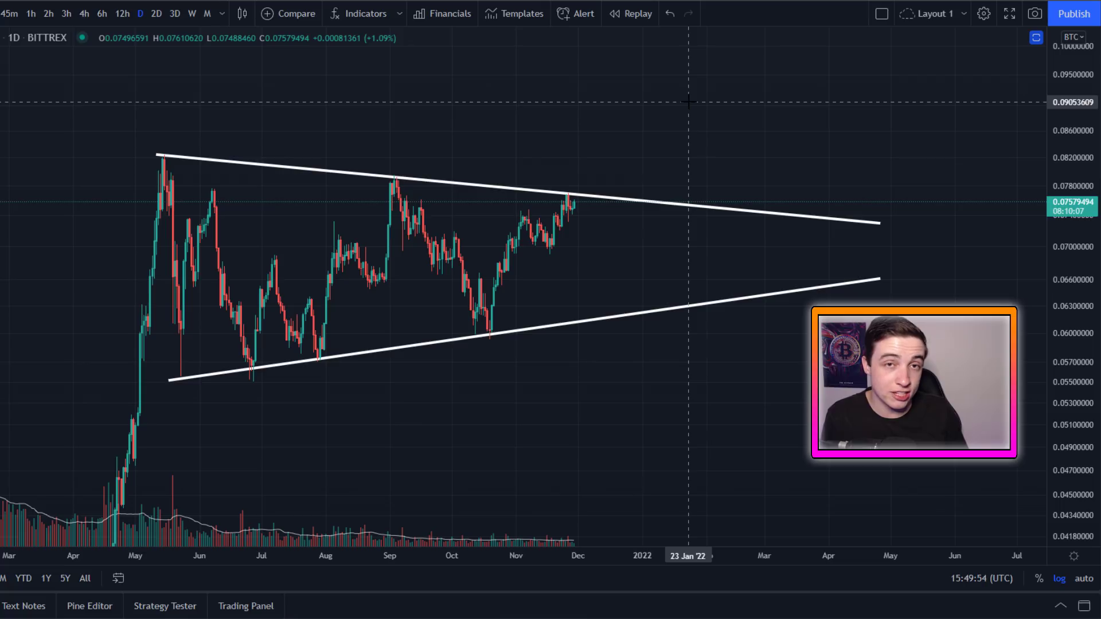
{"action": "mouse_move", "coordinate": [542, 225]}
{"action": "left_mouse_down"}
{"action": "mouse_move", "coordinate": [579, 165]}
{"action": "mouse_move", "coordinate": [666, 151]}
{"action": "mouse_move", "coordinate": [705, 117]}
{"action": "left_mouse_up"}
{"action": "key", "text": "Delete"}
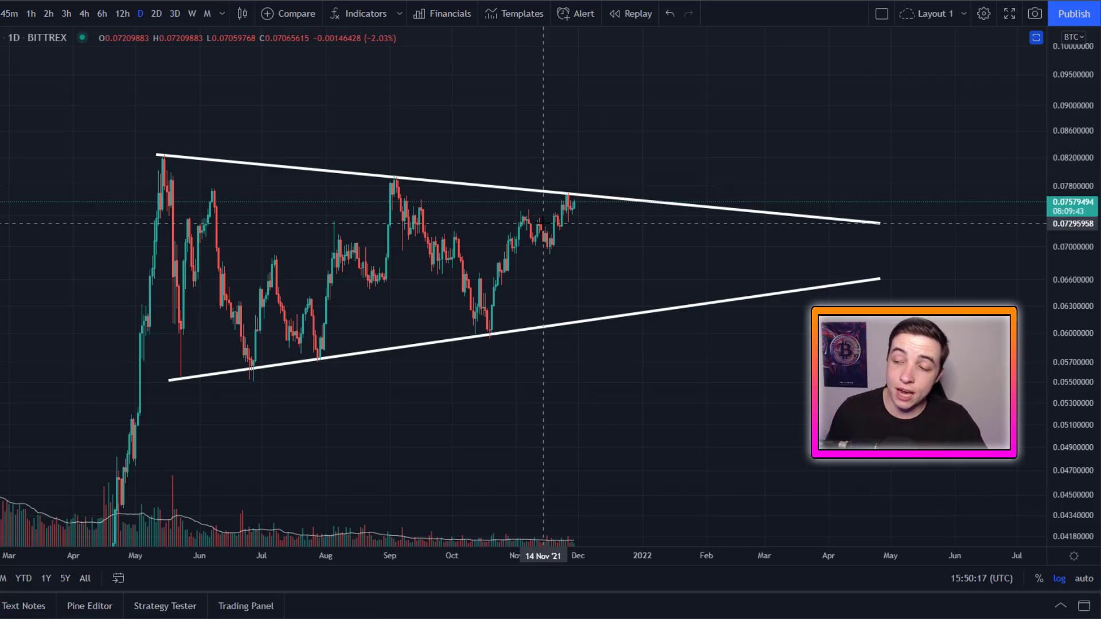
- Circle the latest candles at the upper trendline, mark the recent price area below it and circle the whole triangle, deleting each stroke
{"action": "mouse_move", "coordinate": [602, 195]}
{"action": "left_mouse_down"}
{"action": "mouse_move", "coordinate": [562, 194]}
{"action": "mouse_move", "coordinate": [575, 183]}
{"action": "left_mouse_up"}
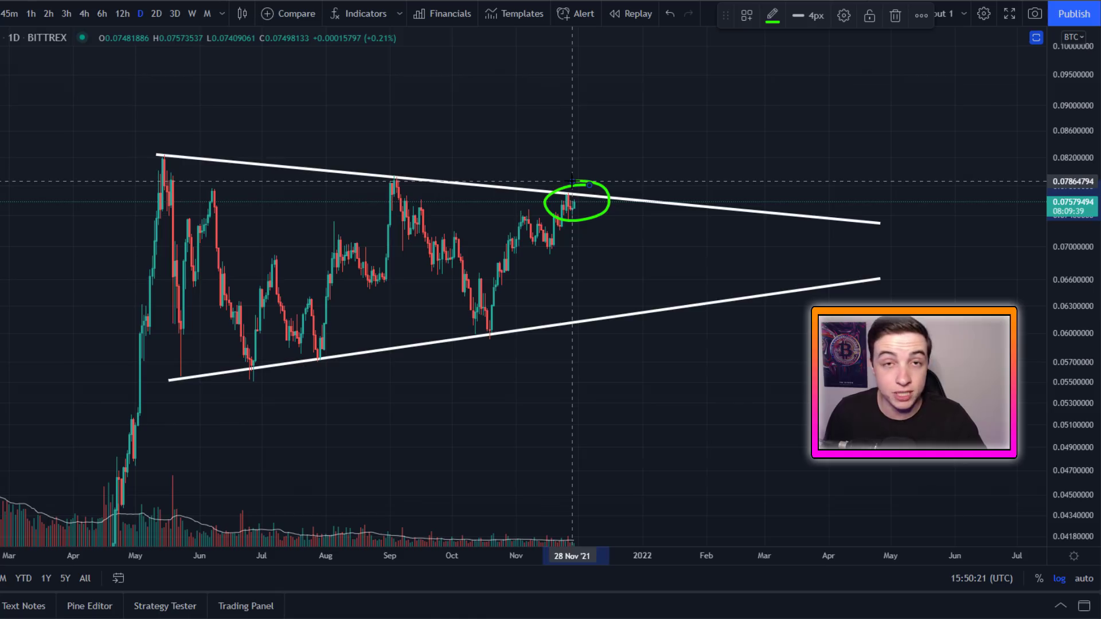
{"action": "key", "text": "Delete"}
{"action": "mouse_move", "coordinate": [538, 232]}
{"action": "left_mouse_down"}
{"action": "mouse_move", "coordinate": [565, 204]}
{"action": "mouse_move", "coordinate": [594, 207]}
{"action": "mouse_move", "coordinate": [605, 226]}
{"action": "left_mouse_up"}
{"action": "key", "text": "Delete"}
{"action": "mouse_move", "coordinate": [599, 185]}
{"action": "left_mouse_down"}
{"action": "mouse_move", "coordinate": [223, 160]}
{"action": "mouse_move", "coordinate": [135, 367]}
{"action": "mouse_move", "coordinate": [629, 319]}
{"action": "mouse_move", "coordinate": [599, 185]}
{"action": "left_mouse_up"}
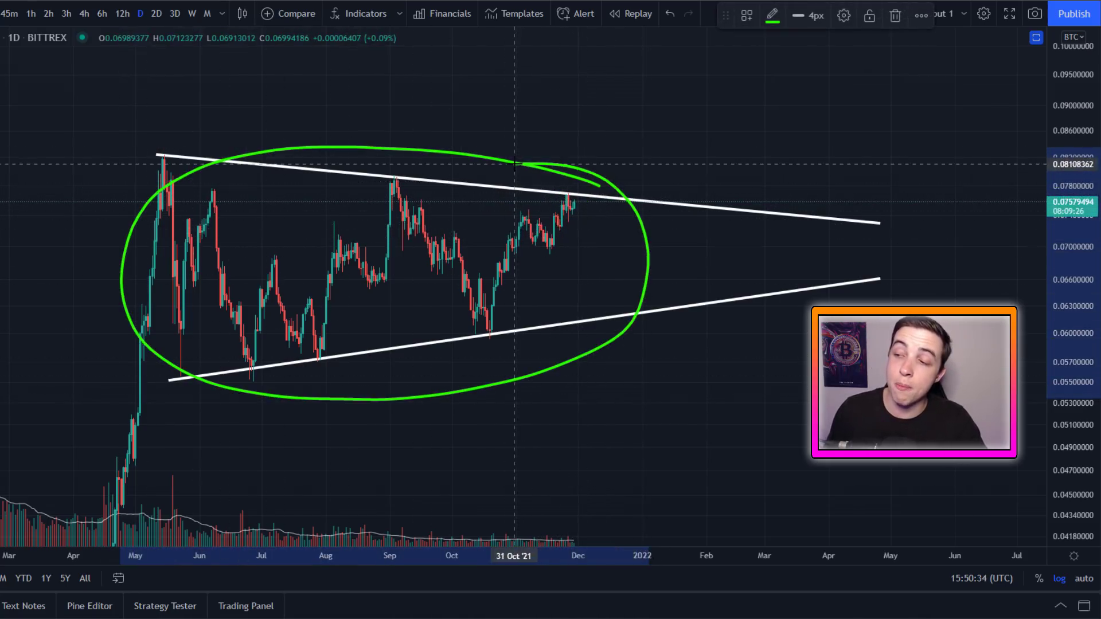
{"action": "key", "text": "Delete"}
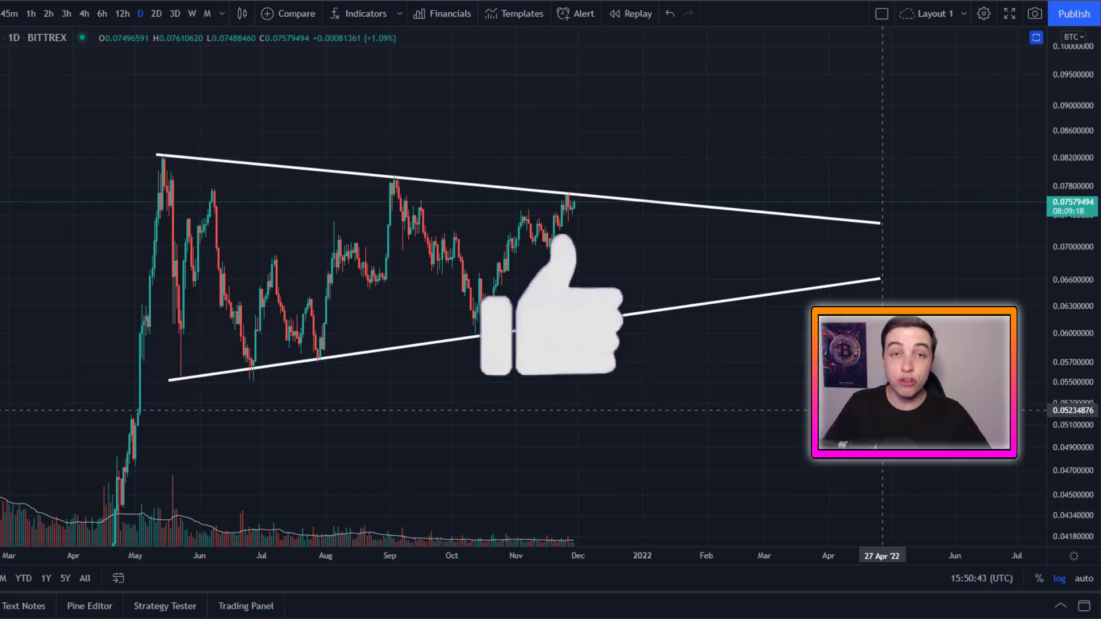